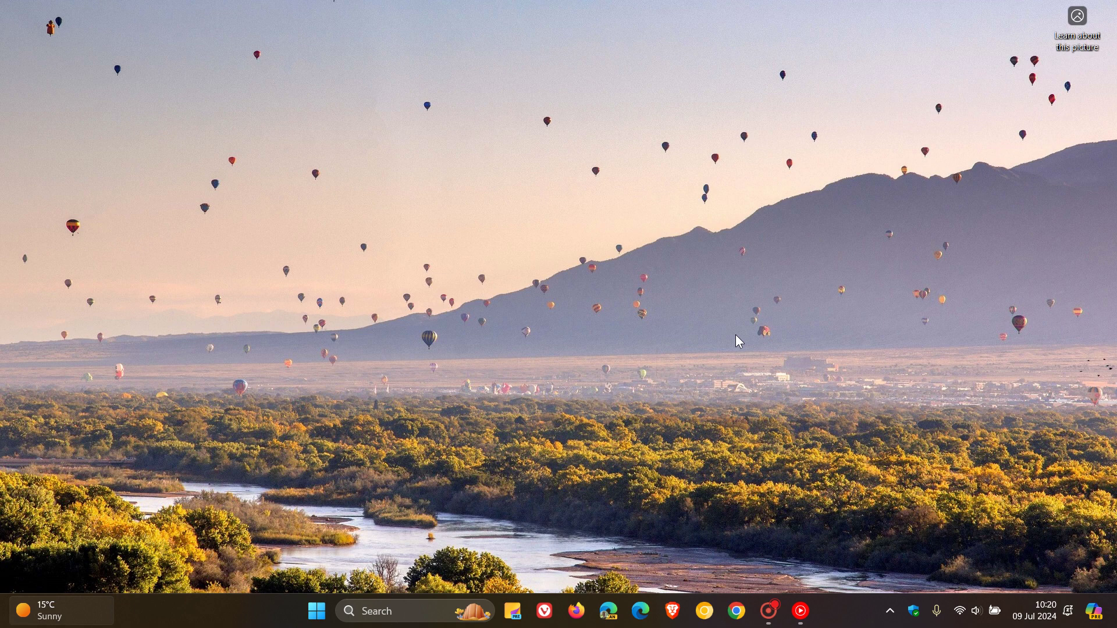
Step: Launch Settings from Start and run a Windows Update check for new updates
{"action": "left_click", "coordinate": [316, 609]}
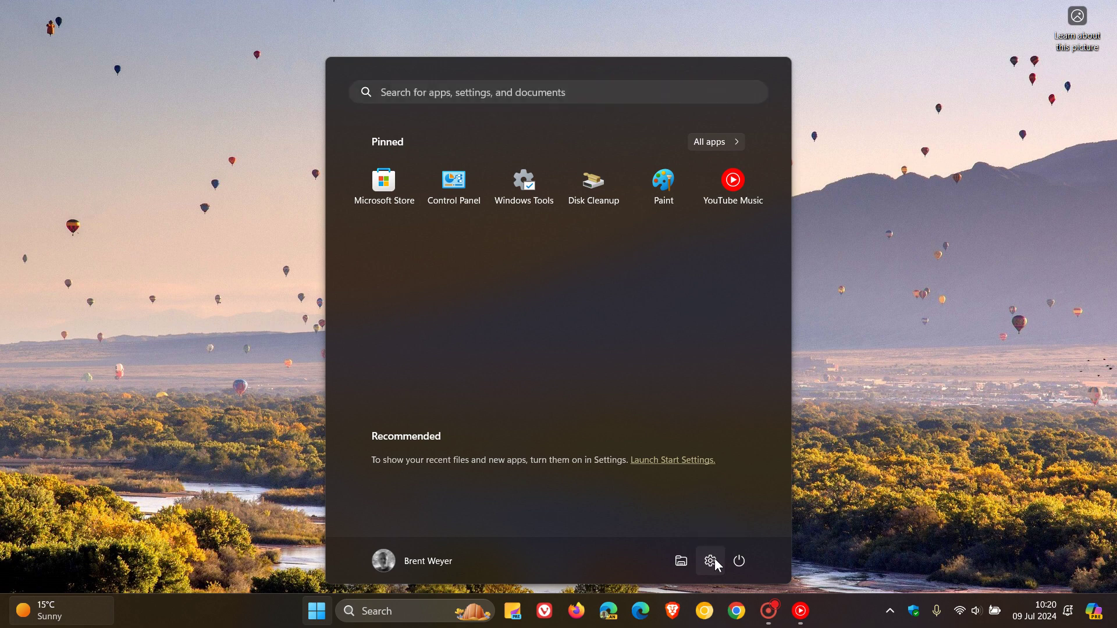
{"action": "left_click", "coordinate": [710, 561]}
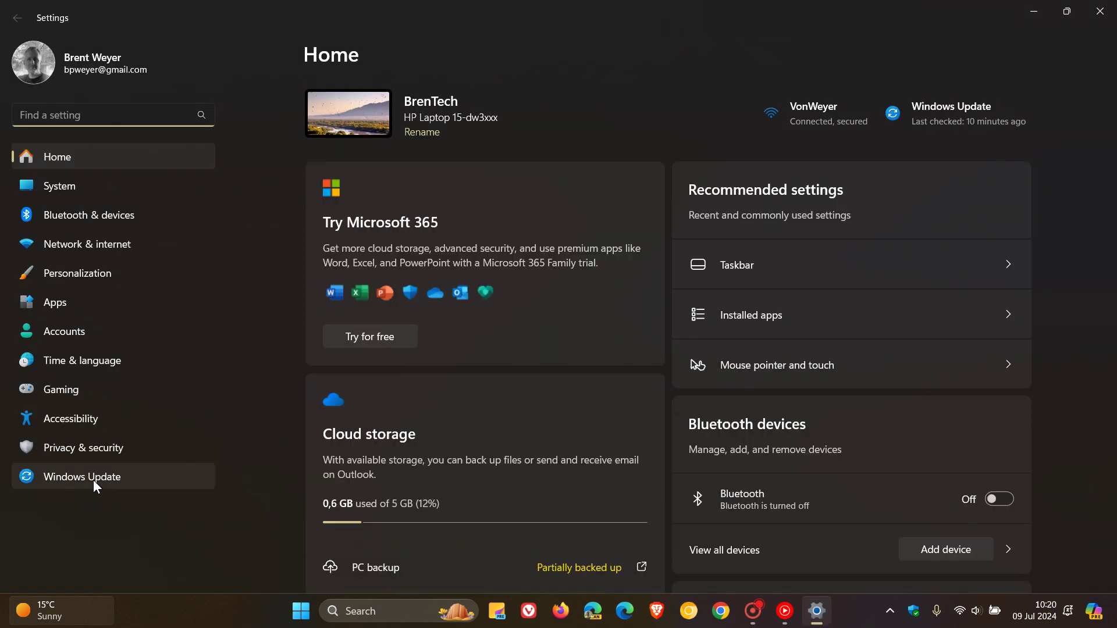
{"action": "left_click", "coordinate": [94, 481]}
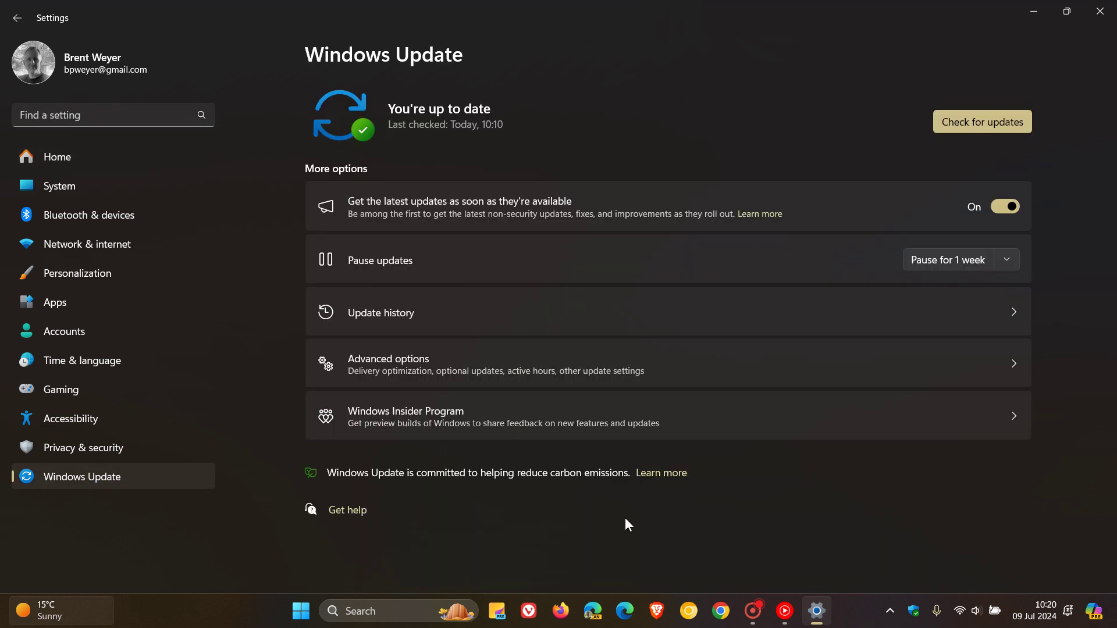
{"action": "left_click", "coordinate": [961, 120]}
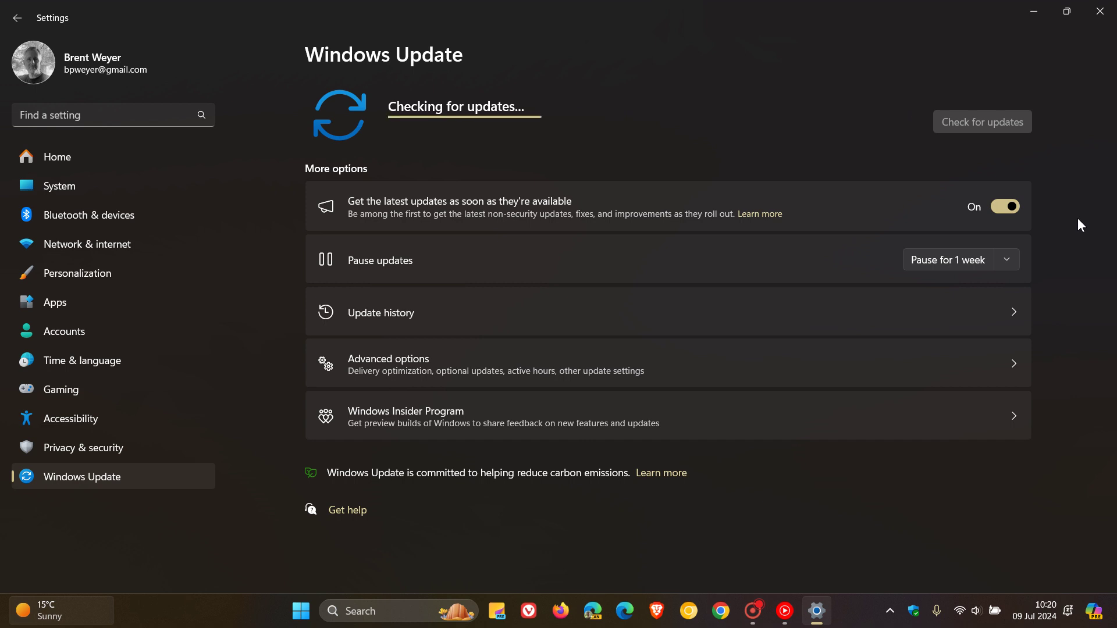
Step: Look over Advanced update options, return to Windows Update, and minimize Settings
{"action": "left_click", "coordinate": [678, 372]}
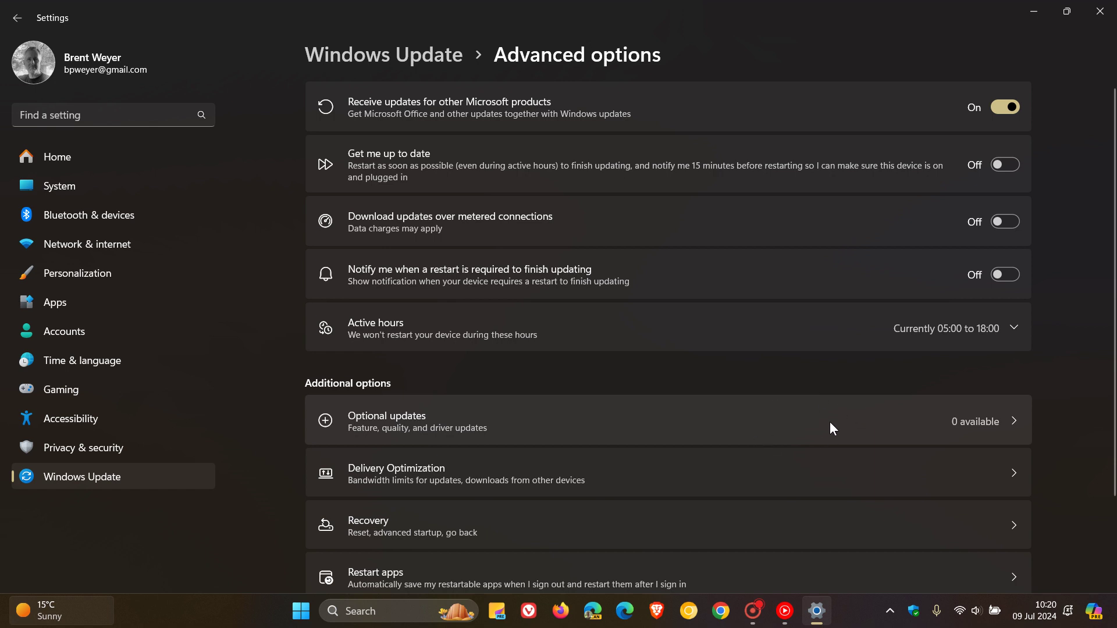
{"action": "left_click", "coordinate": [90, 481]}
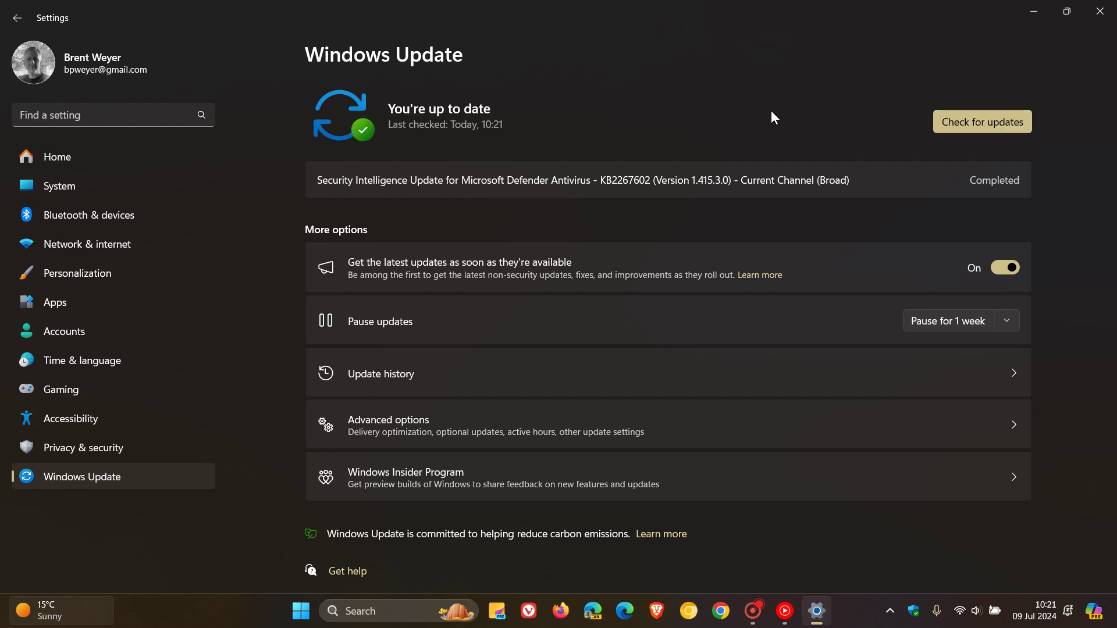
{"action": "left_click", "coordinate": [1031, 11]}
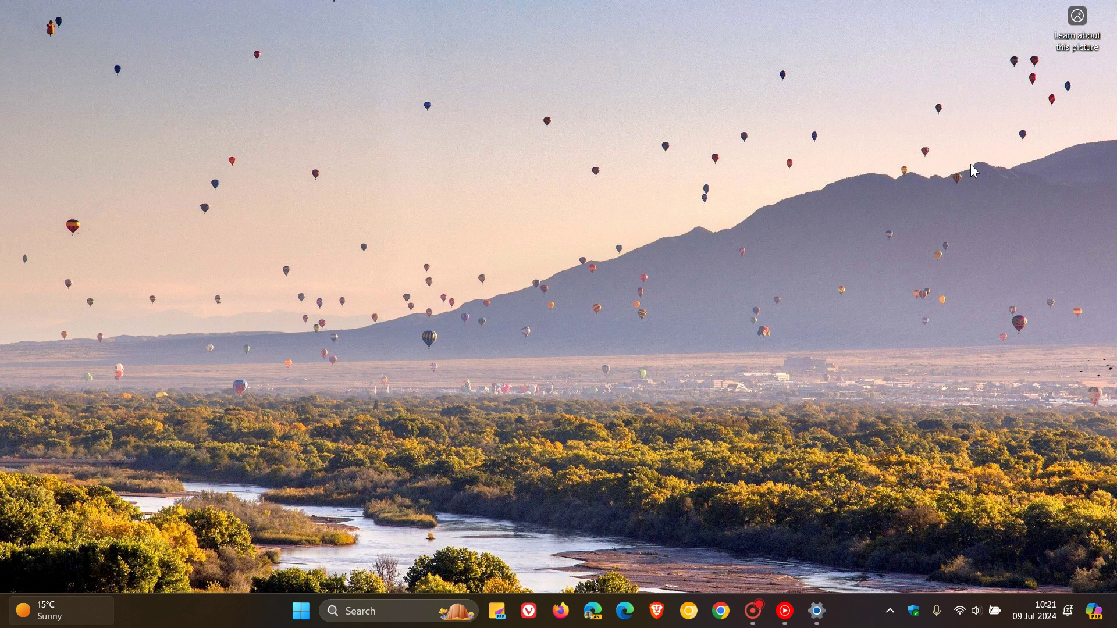
Step: Browse Apps > Installed apps, peek at Brave's options menu without choosing, then minimize
{"action": "left_click", "coordinate": [817, 611]}
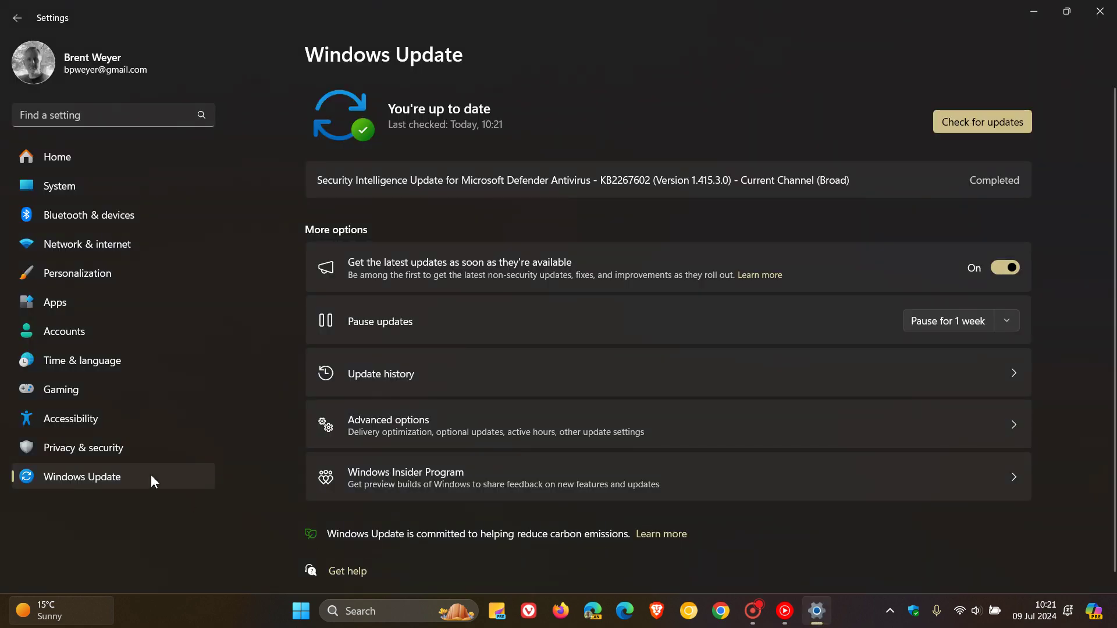
{"action": "left_click", "coordinate": [117, 313]}
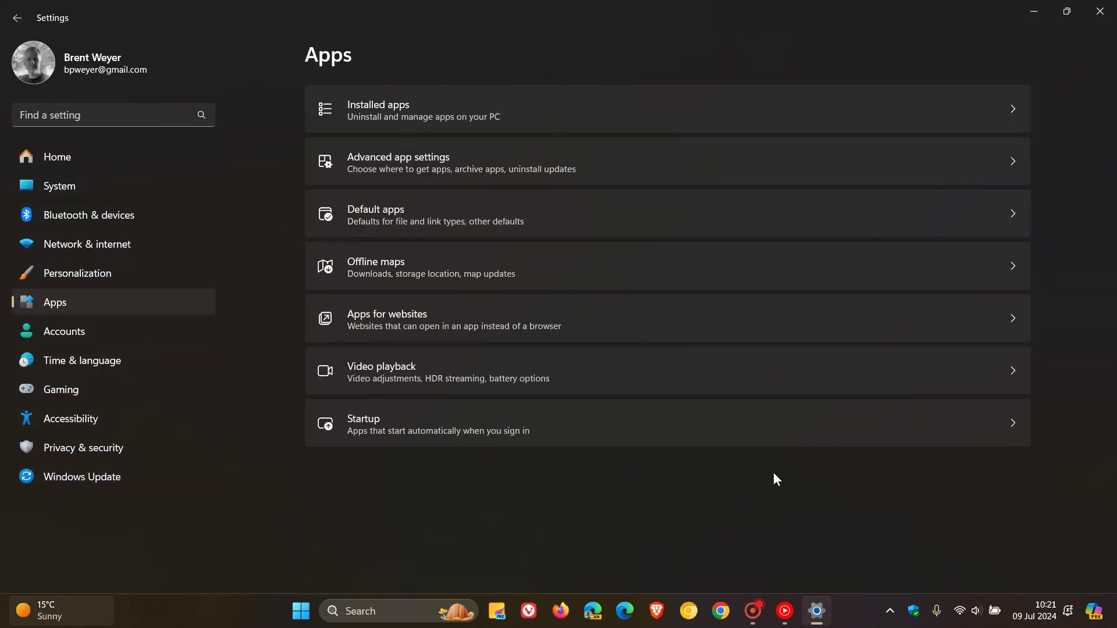
{"action": "left_click", "coordinate": [738, 108]}
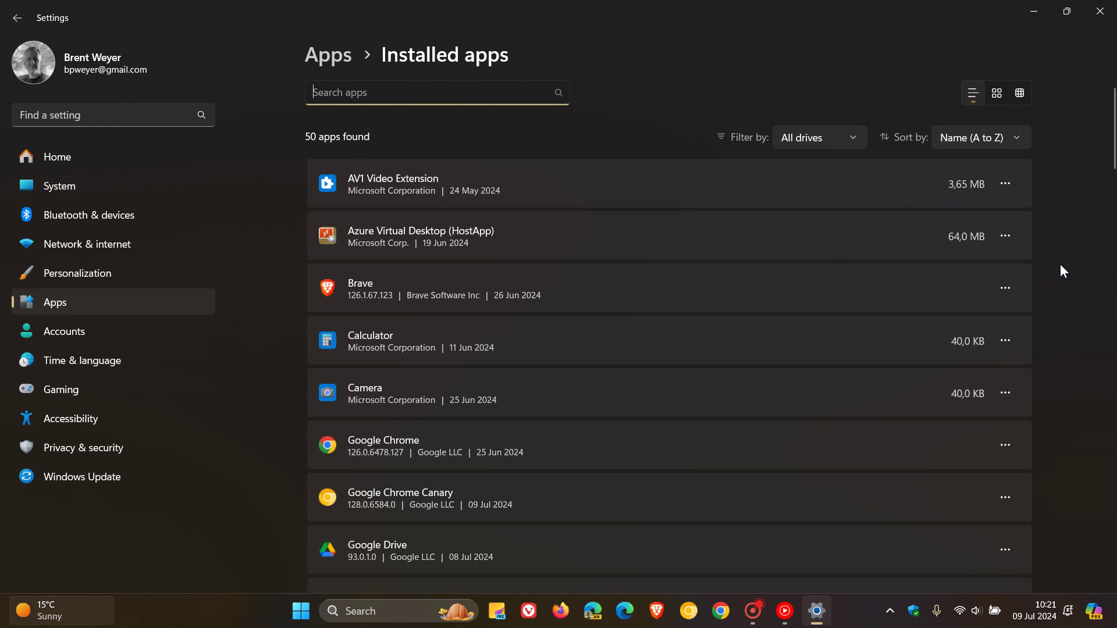
{"action": "left_click", "coordinate": [1005, 288]}
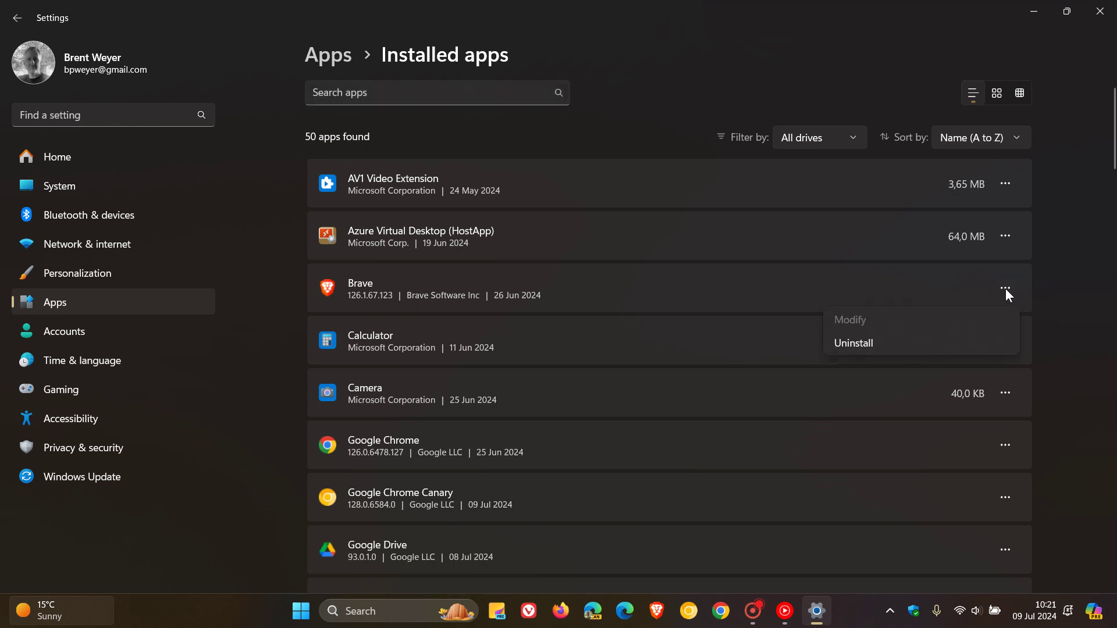
{"action": "left_click", "coordinate": [1075, 260]}
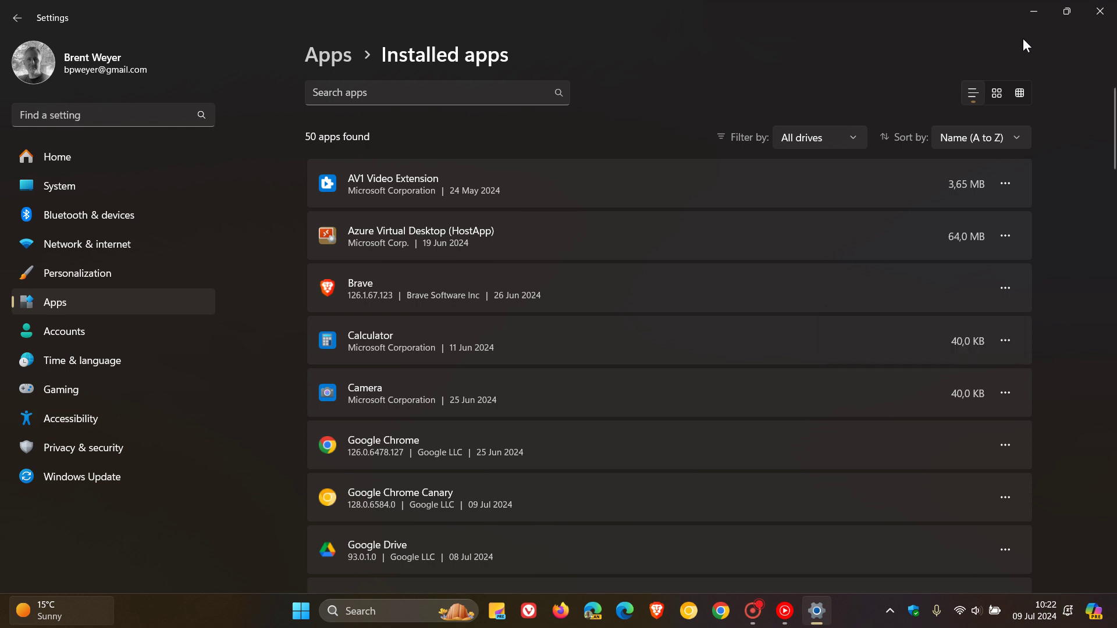
{"action": "left_click", "coordinate": [1033, 14]}
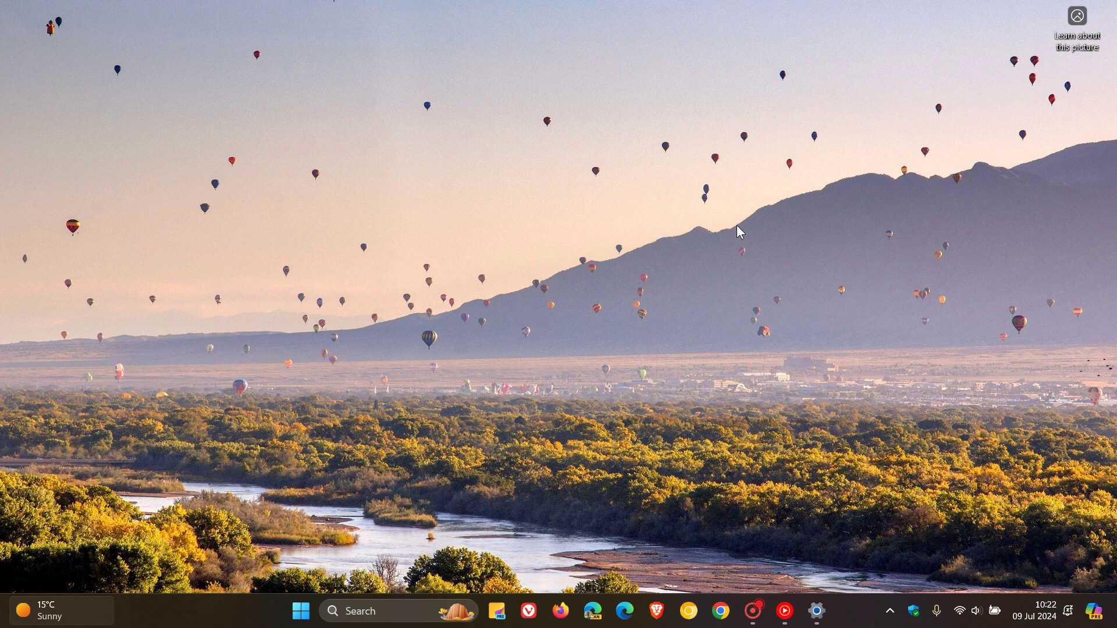
{"action": "left_click", "coordinate": [890, 611]}
{"action": "left_click", "coordinate": [406, 610]}
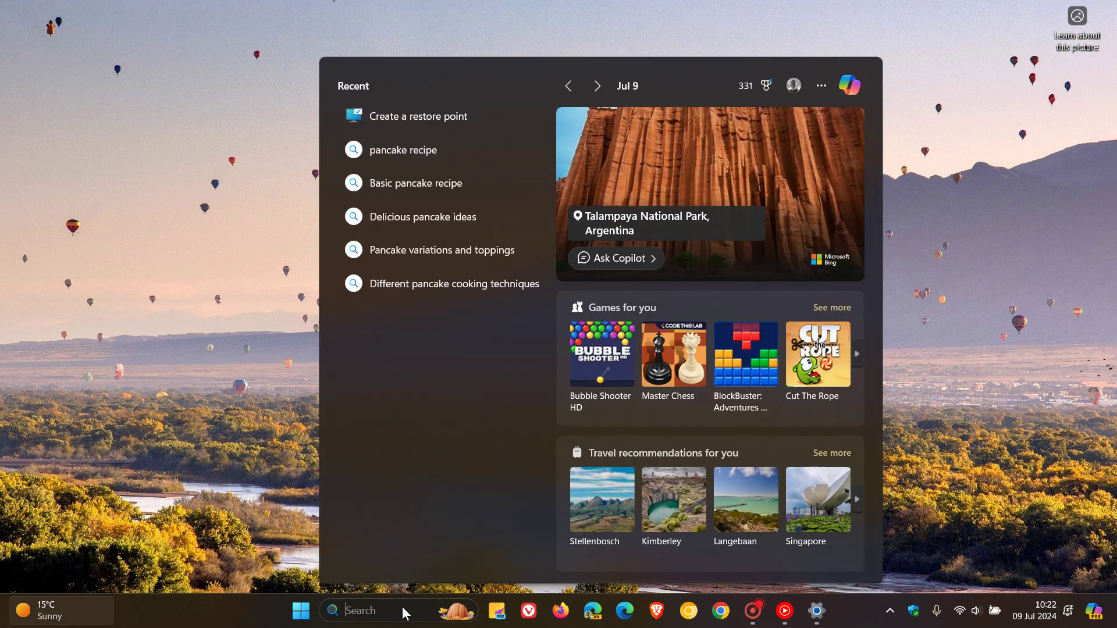
{"action": "left_click", "coordinate": [419, 116]}
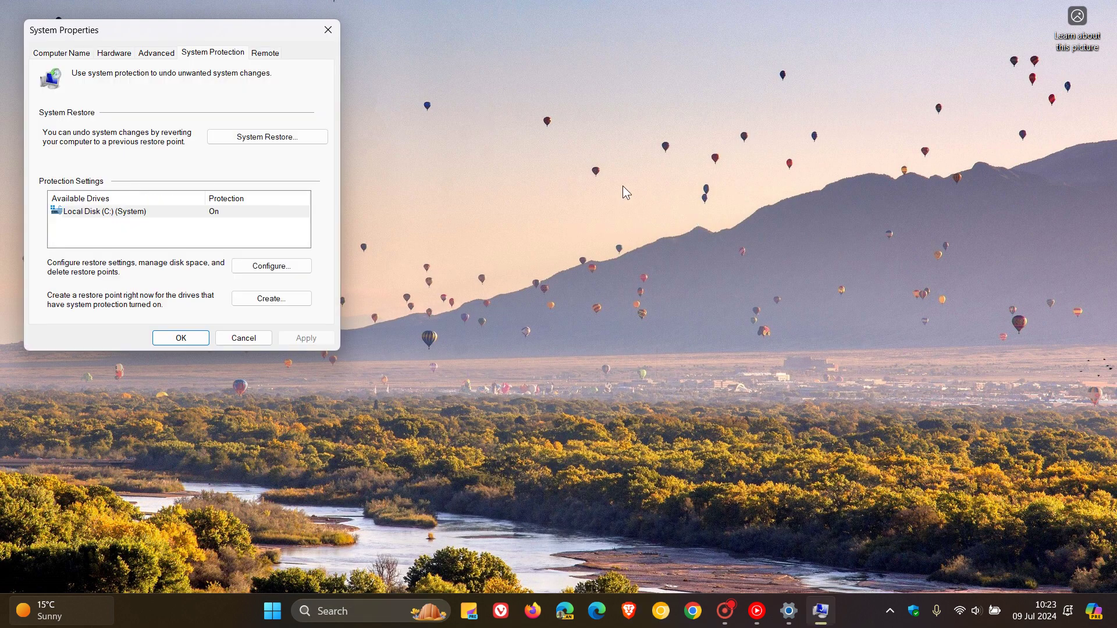
{"action": "left_click_drag", "start_coordinate": [247, 19], "coordinate": [631, 119]}
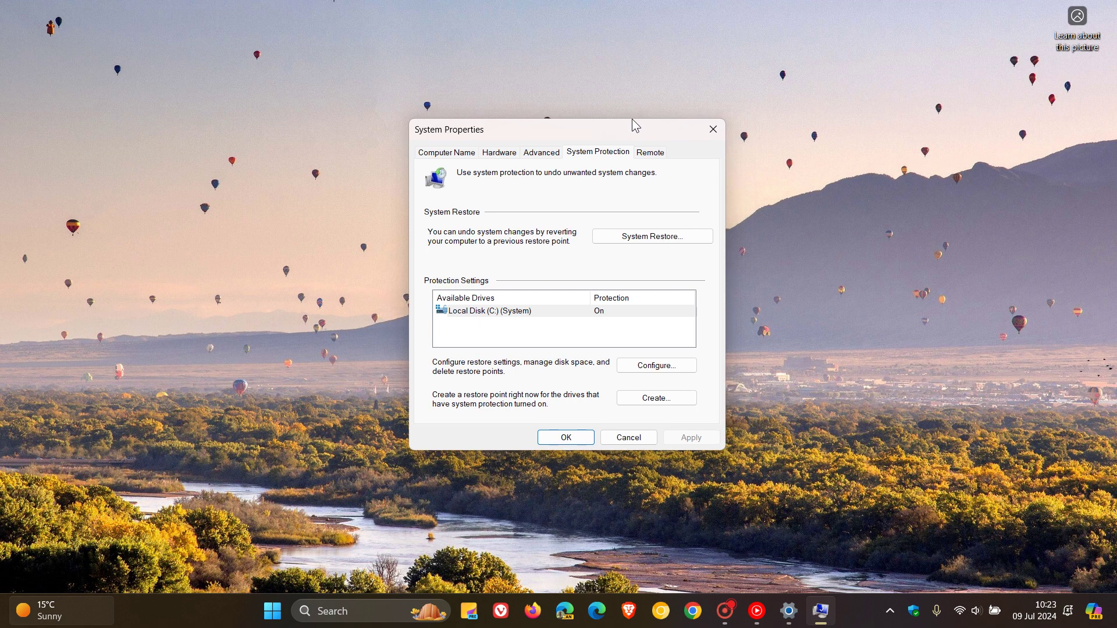
{"action": "left_click", "coordinate": [694, 401]}
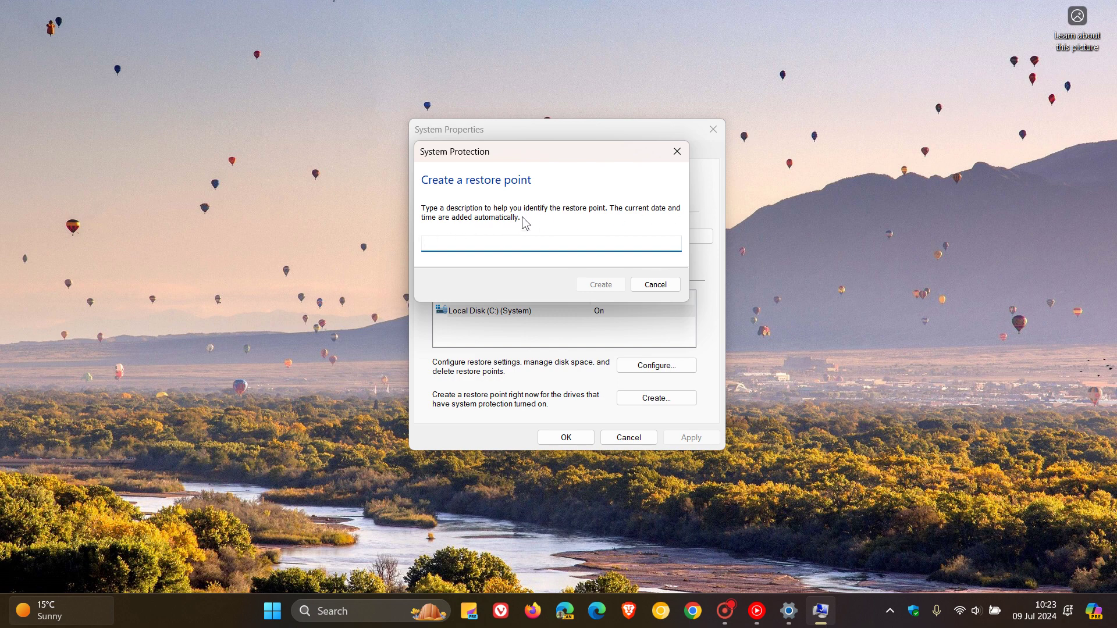
{"action": "left_click", "coordinate": [669, 285]}
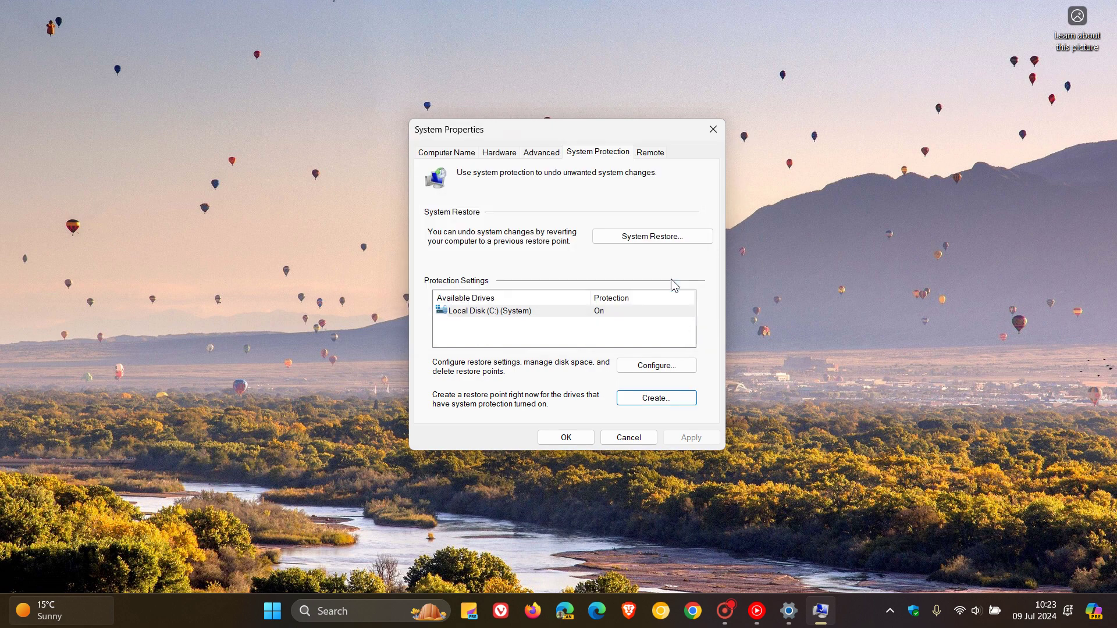
{"action": "left_click", "coordinate": [714, 130]}
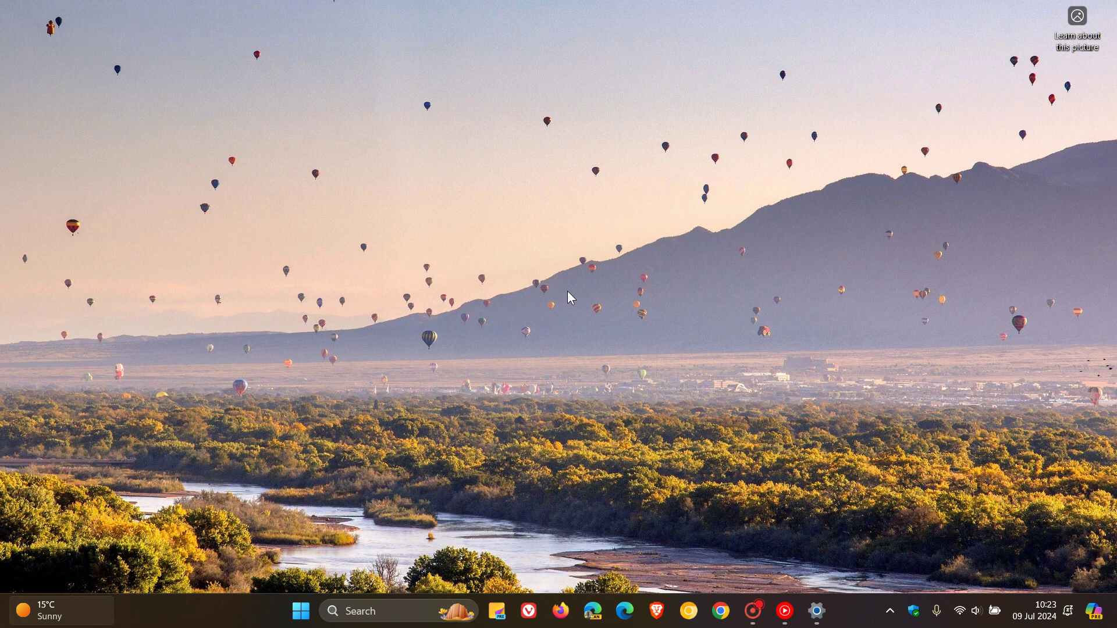
Step: Expand Additional settings under System > Notifications, leaving welcome, setup suggestions and tips unchecked
{"action": "left_click", "coordinate": [299, 612]}
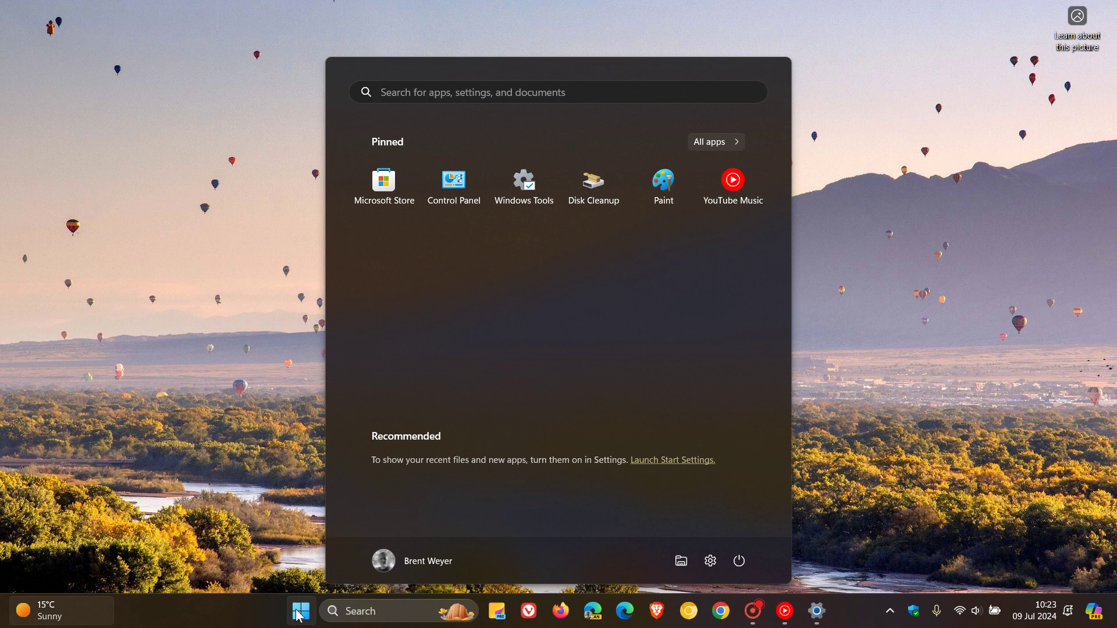
{"action": "left_click", "coordinate": [903, 291]}
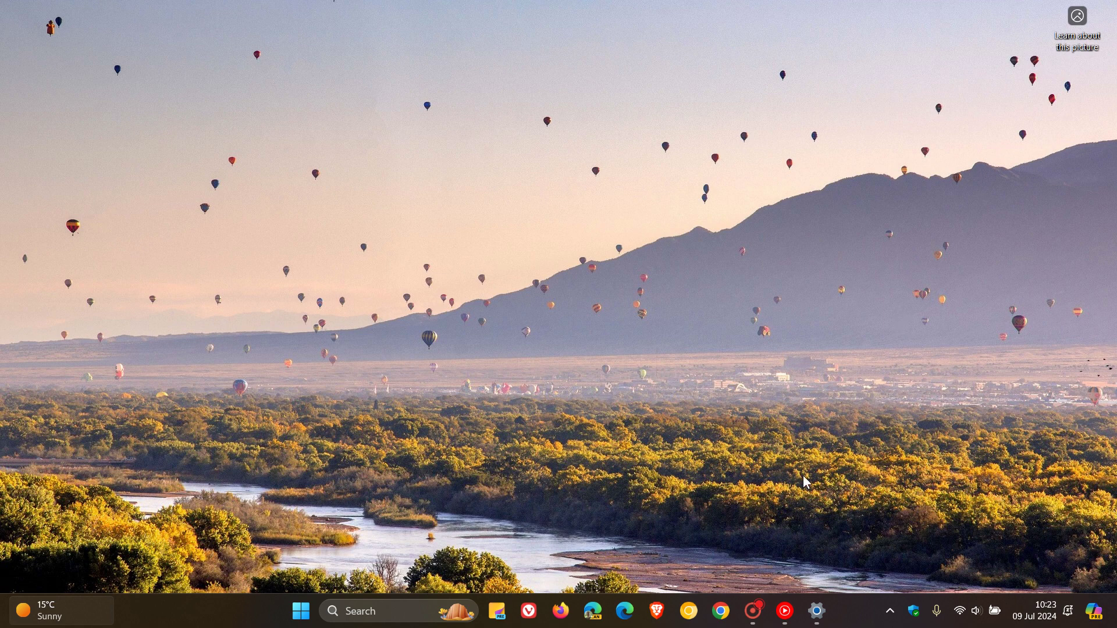
{"action": "left_click", "coordinate": [817, 611]}
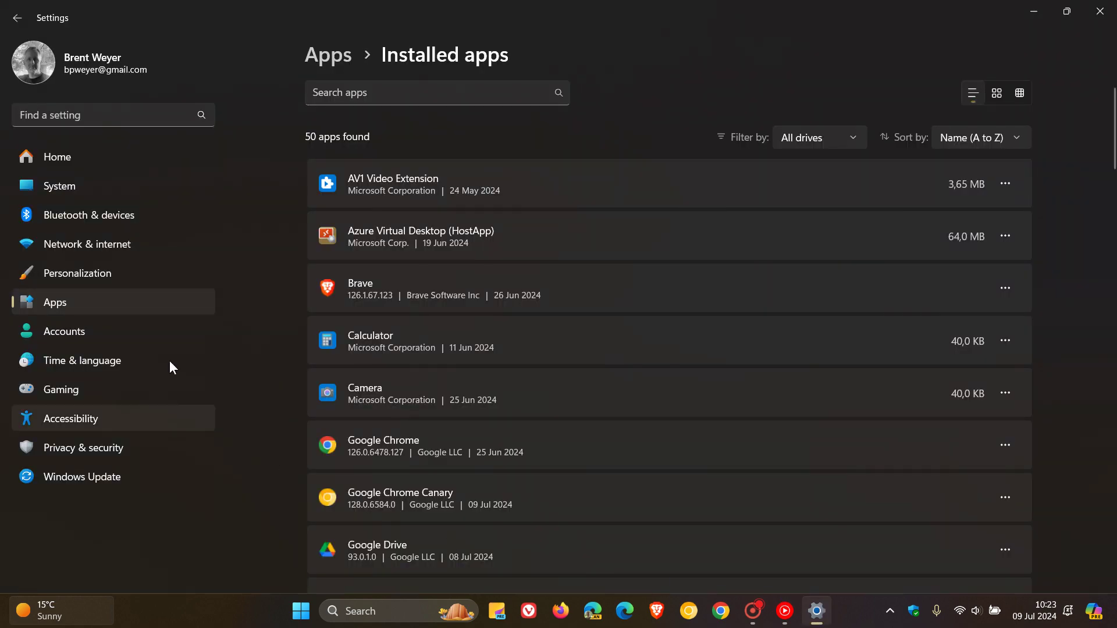
{"action": "left_click", "coordinate": [109, 184]}
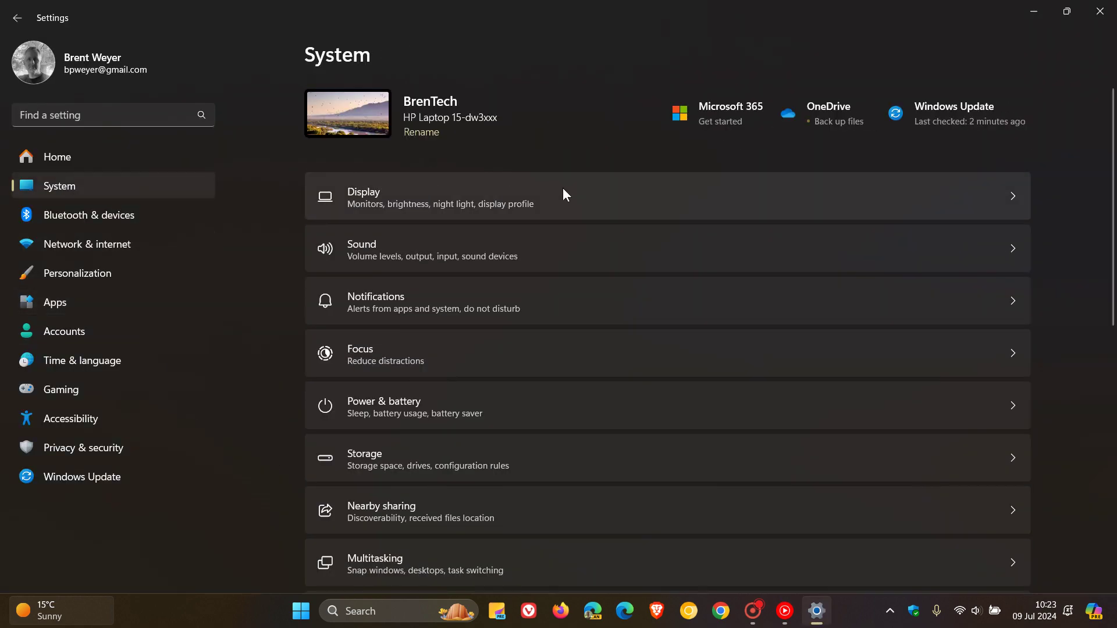
{"action": "left_click", "coordinate": [697, 306]}
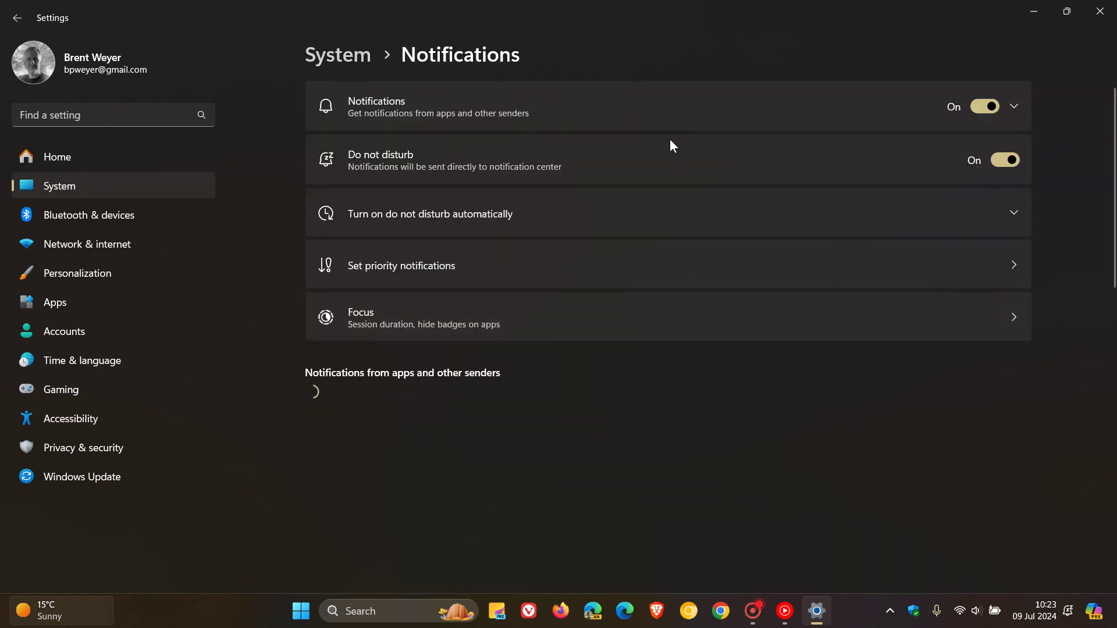
{"action": "scroll", "coordinate": [658, 133], "scroll_direction": "down", "scroll_amount": 6}
{"action": "scroll", "coordinate": [655, 141], "scroll_direction": "down", "scroll_amount": 5}
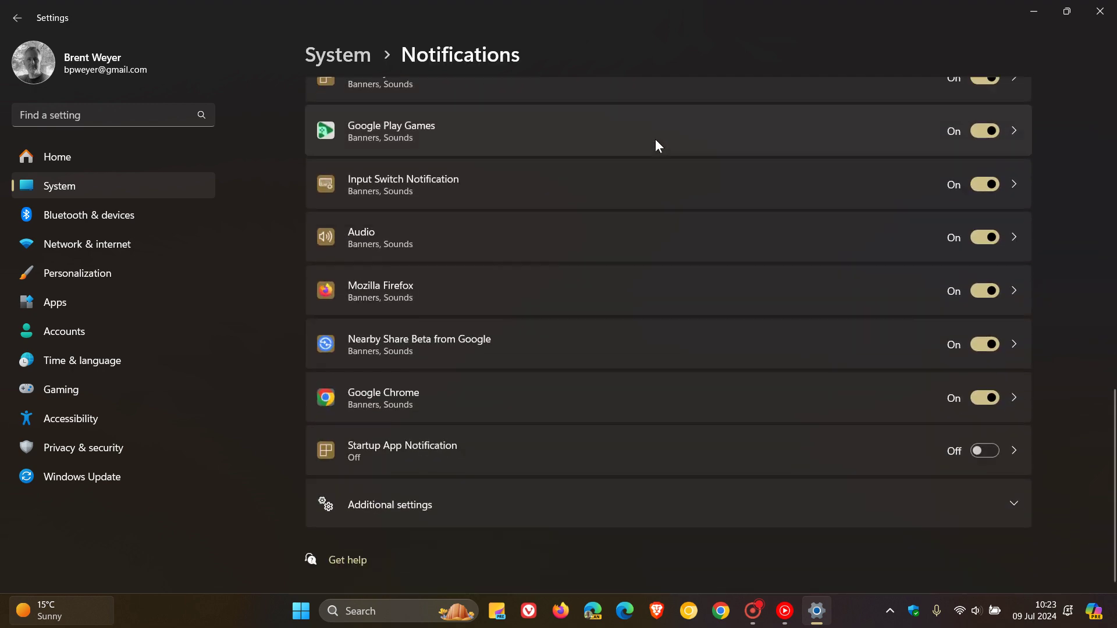
{"action": "left_click", "coordinate": [620, 507]}
{"action": "scroll", "coordinate": [689, 341], "scroll_direction": "down", "scroll_amount": 2}
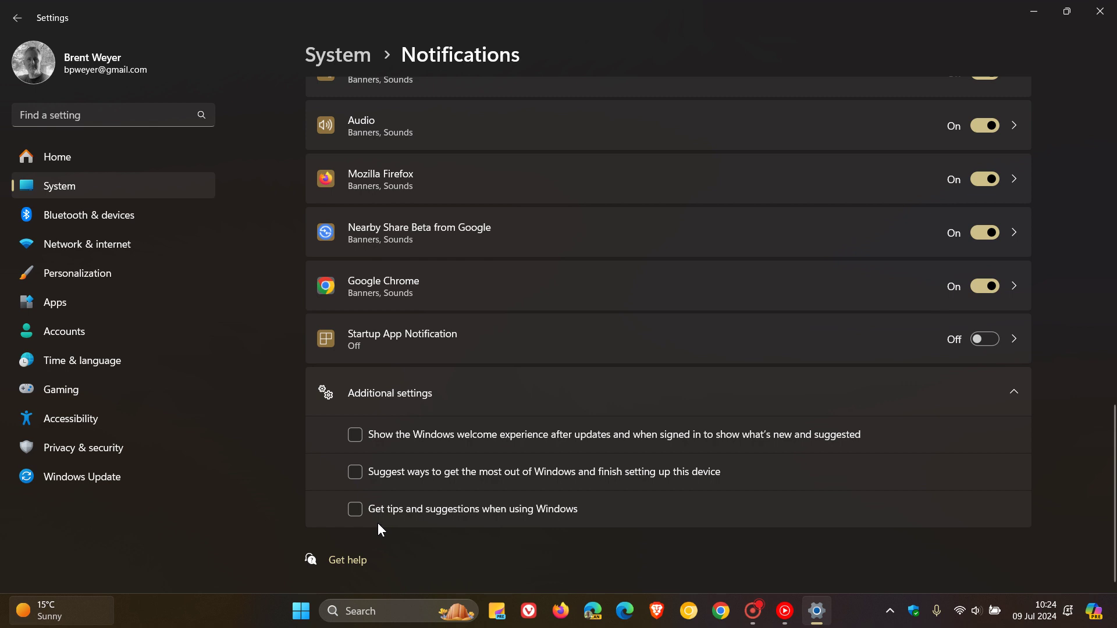
Step: Open Privacy & security > General to view advertising ID and suggested content options
{"action": "left_click", "coordinate": [131, 443]}
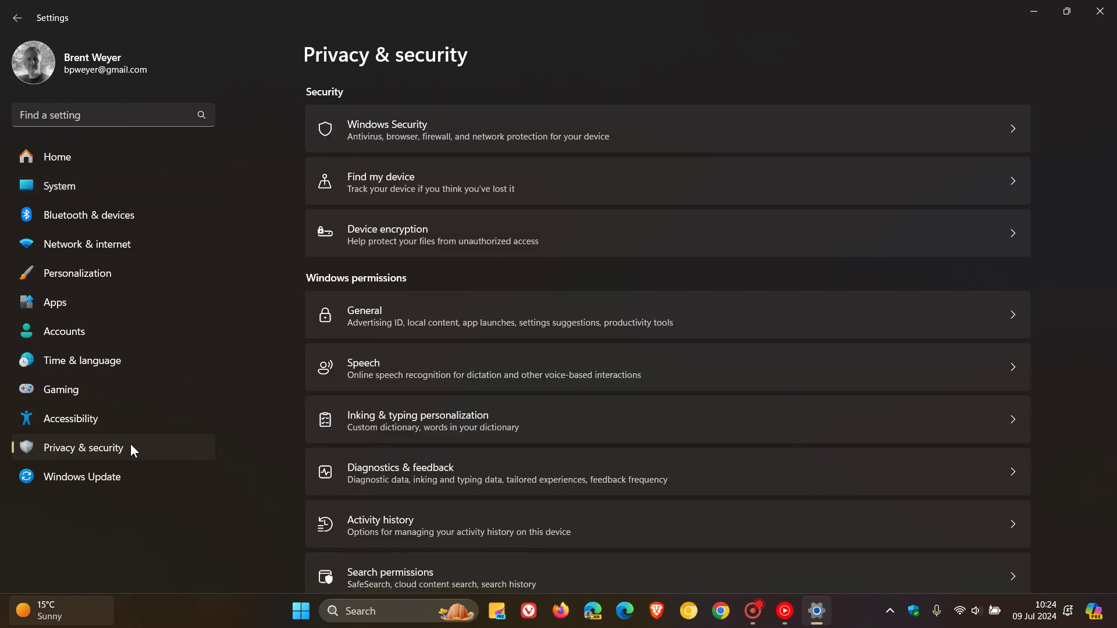
{"action": "left_click", "coordinate": [783, 314]}
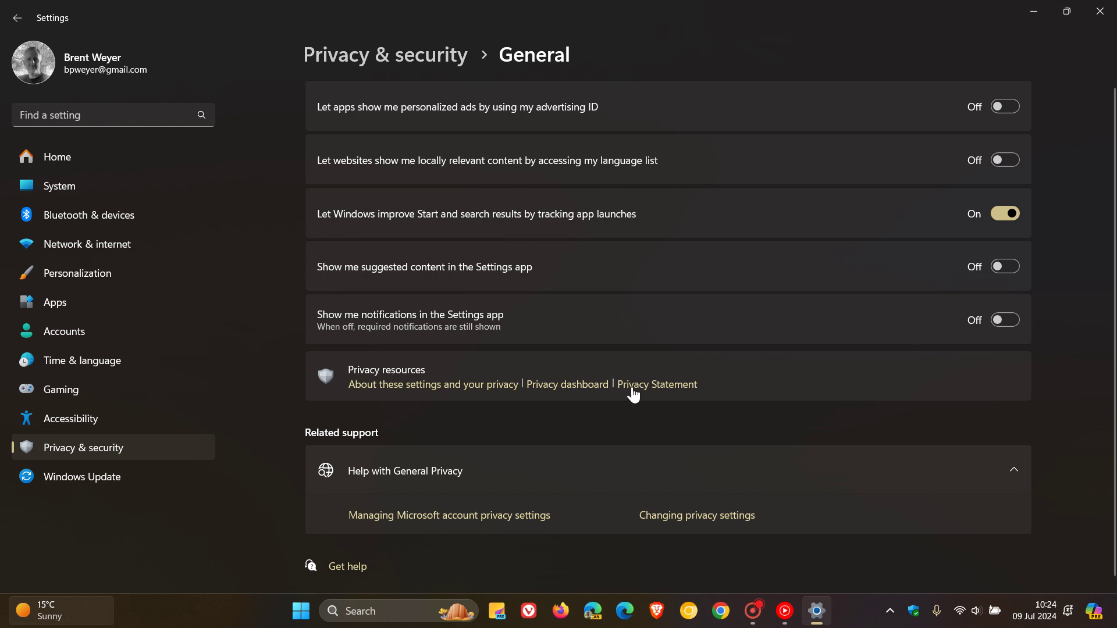
Step: Review the Speech and Inking & typing personalization privacy pages
{"action": "left_click", "coordinate": [93, 448]}
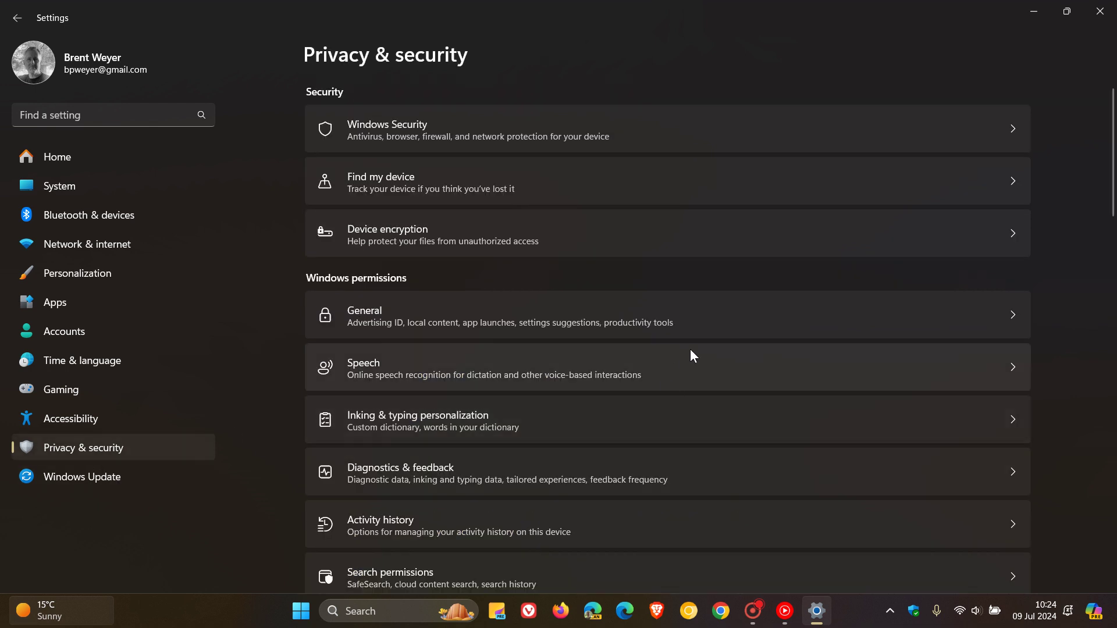
{"action": "scroll", "coordinate": [698, 344], "scroll_direction": "down", "scroll_amount": 3}
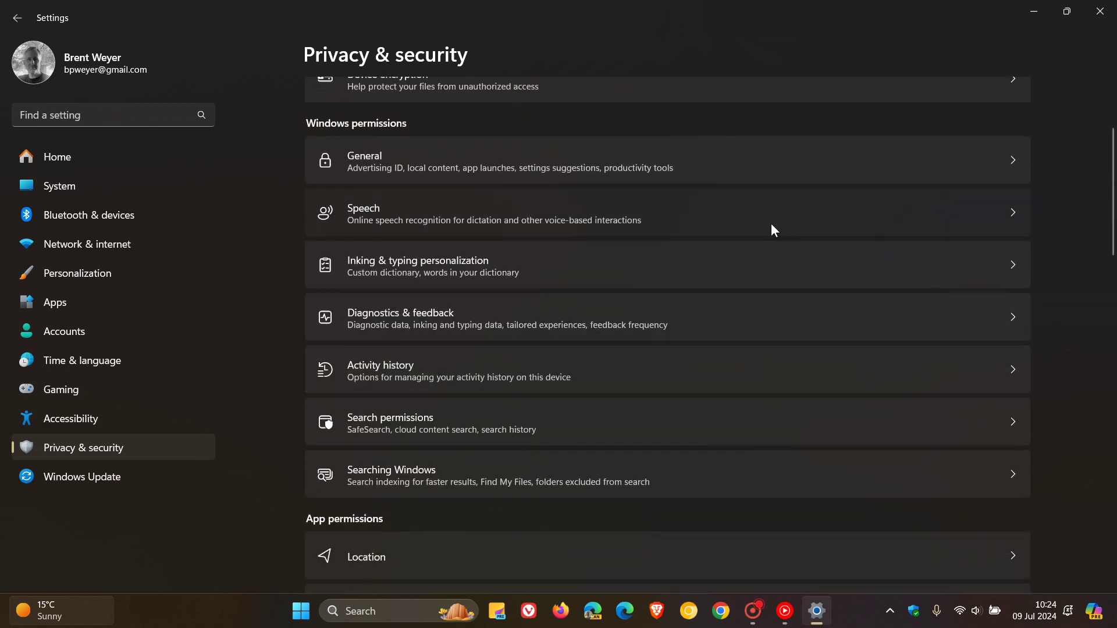
{"action": "left_click", "coordinate": [770, 225]}
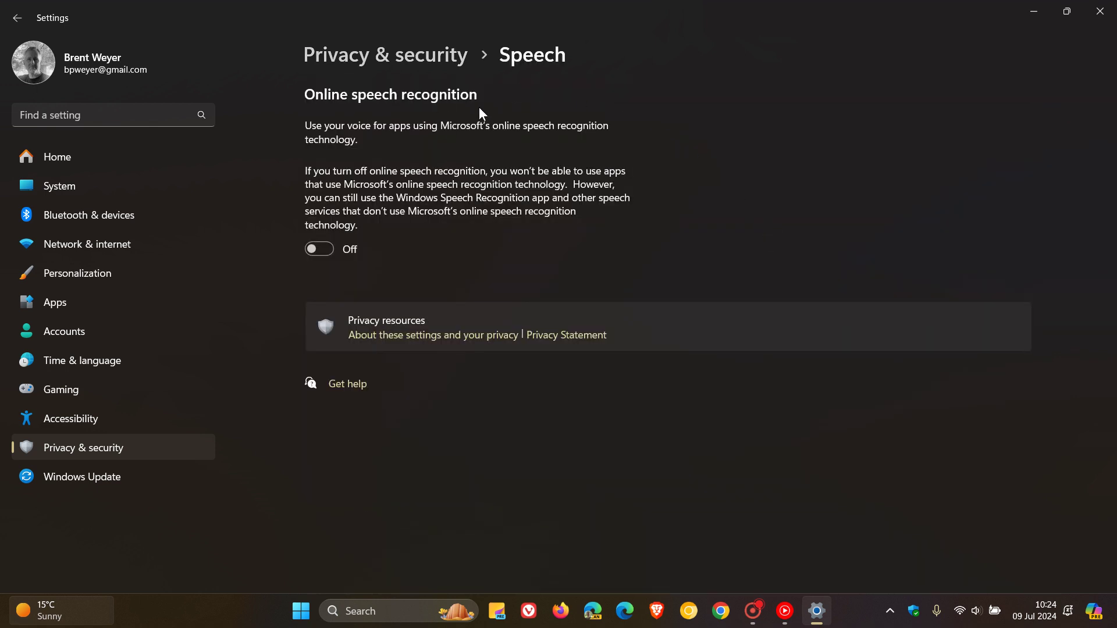
{"action": "left_click", "coordinate": [135, 451]}
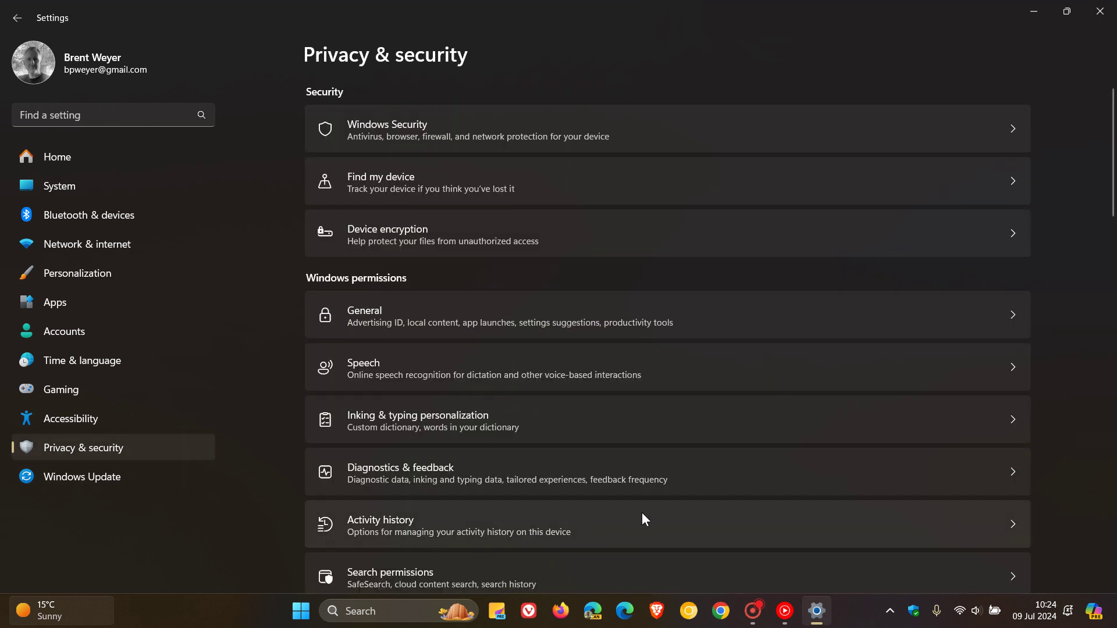
{"action": "left_click", "coordinate": [706, 425]}
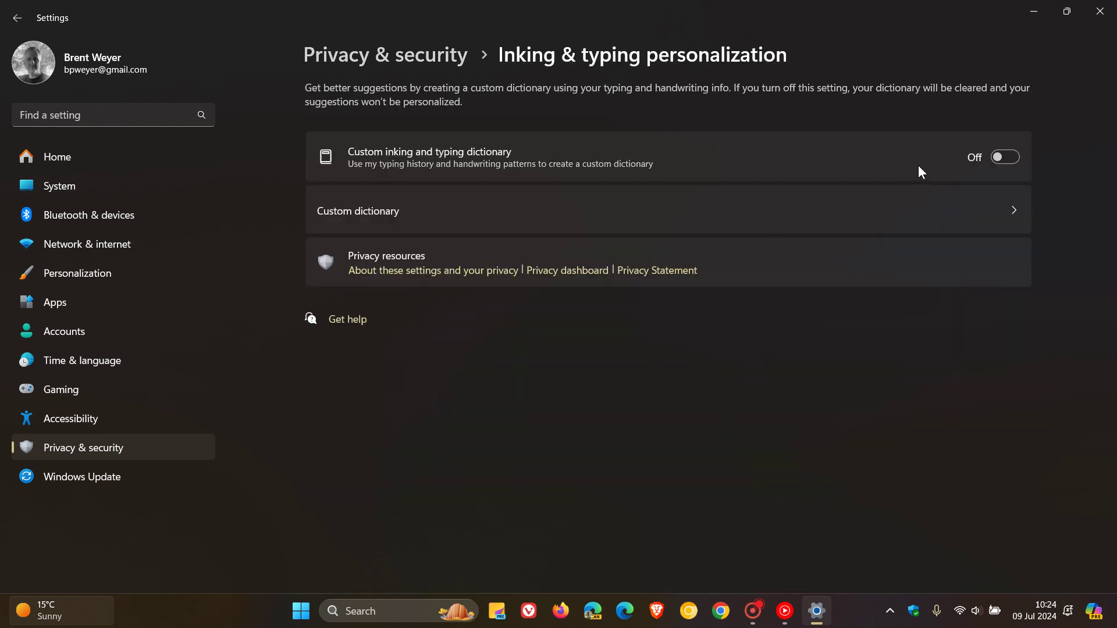
{"action": "left_click", "coordinate": [135, 448]}
Step: Check Activity history and General privacy pages, ending on the Privacy & security overview
{"action": "scroll", "coordinate": [739, 299], "scroll_direction": "down", "scroll_amount": 3}
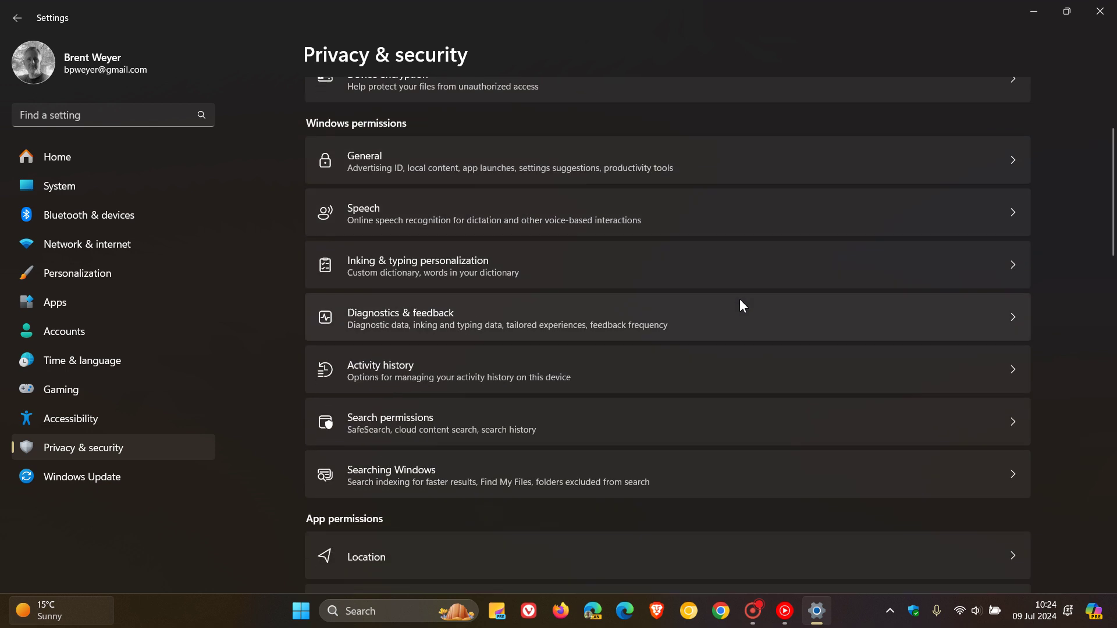
{"action": "left_click", "coordinate": [700, 375]}
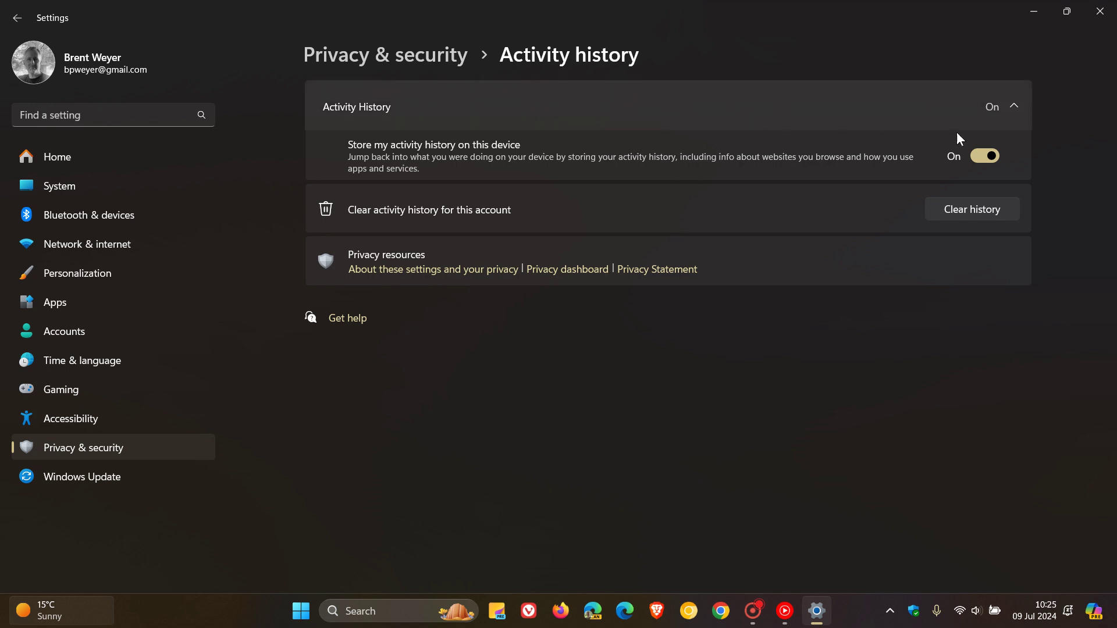
{"action": "left_click", "coordinate": [143, 456]}
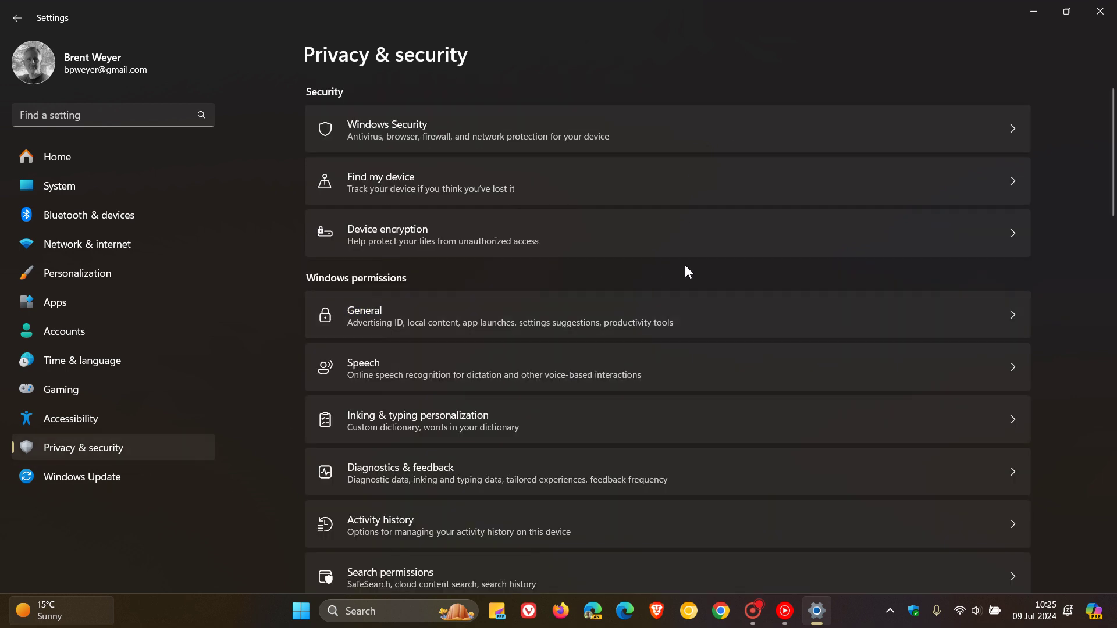
{"action": "scroll", "coordinate": [686, 264], "scroll_direction": "down", "scroll_amount": 2}
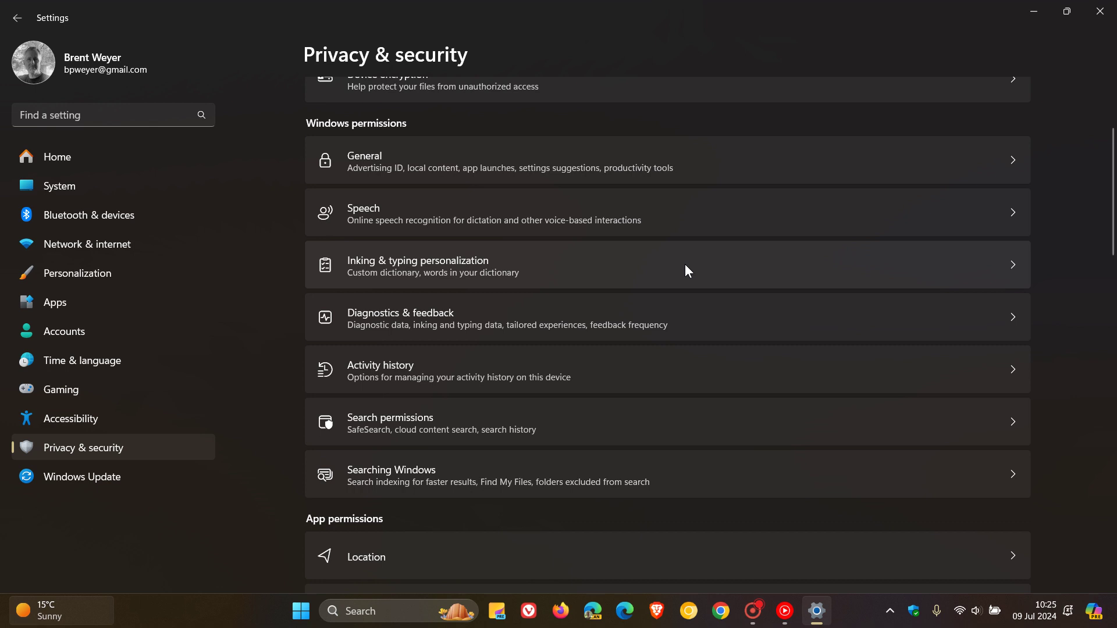
{"action": "left_click", "coordinate": [656, 162]}
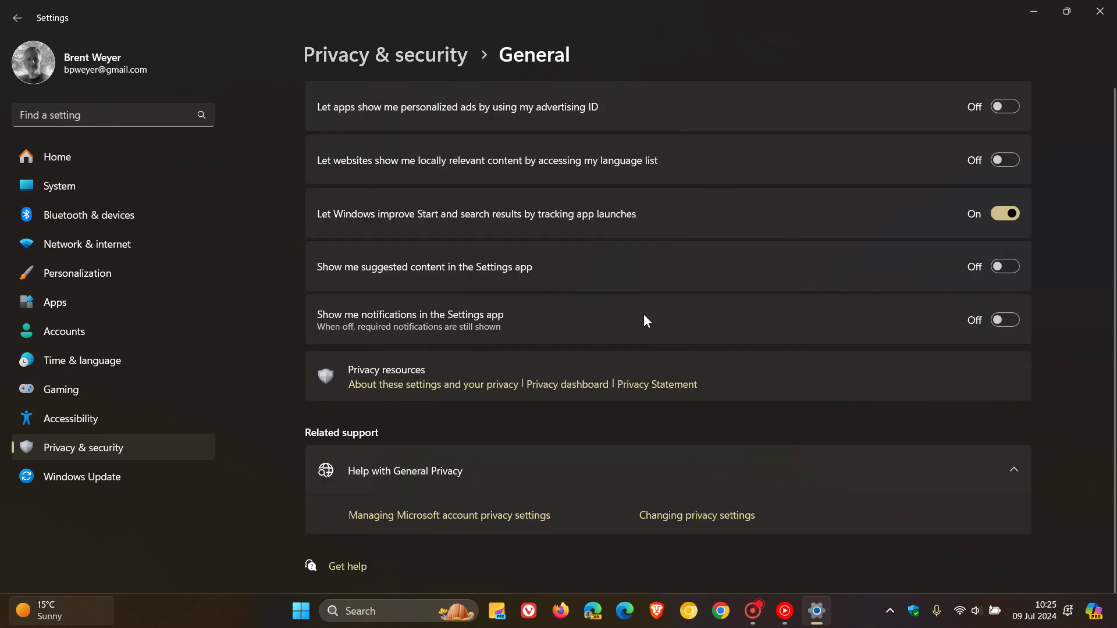
{"action": "left_click", "coordinate": [81, 453]}
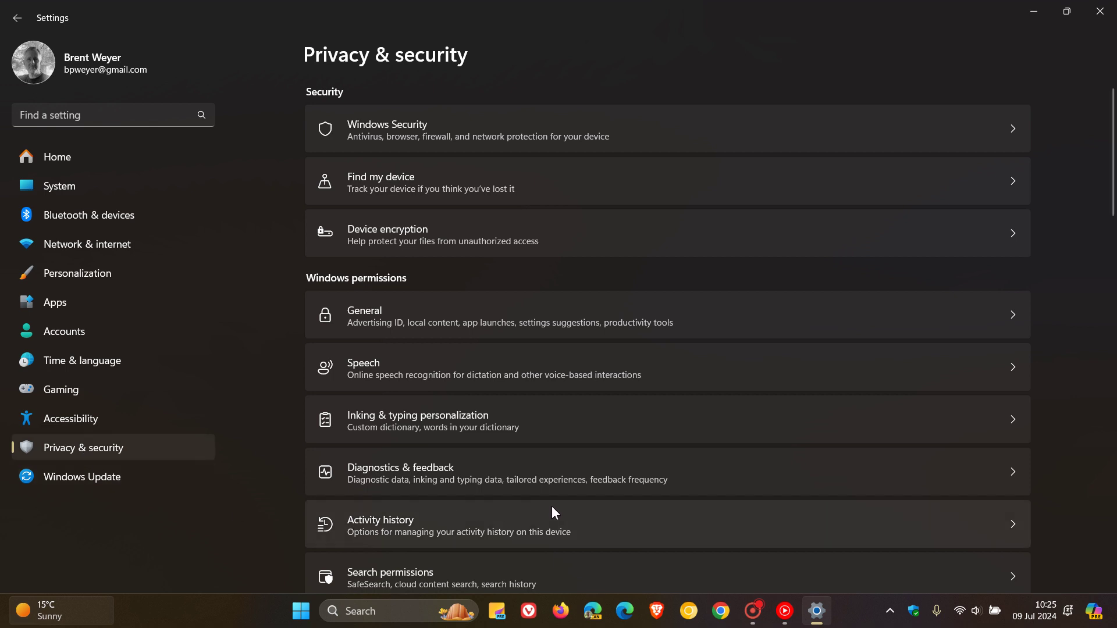
{"action": "scroll", "coordinate": [668, 323], "scroll_direction": "down", "scroll_amount": 3}
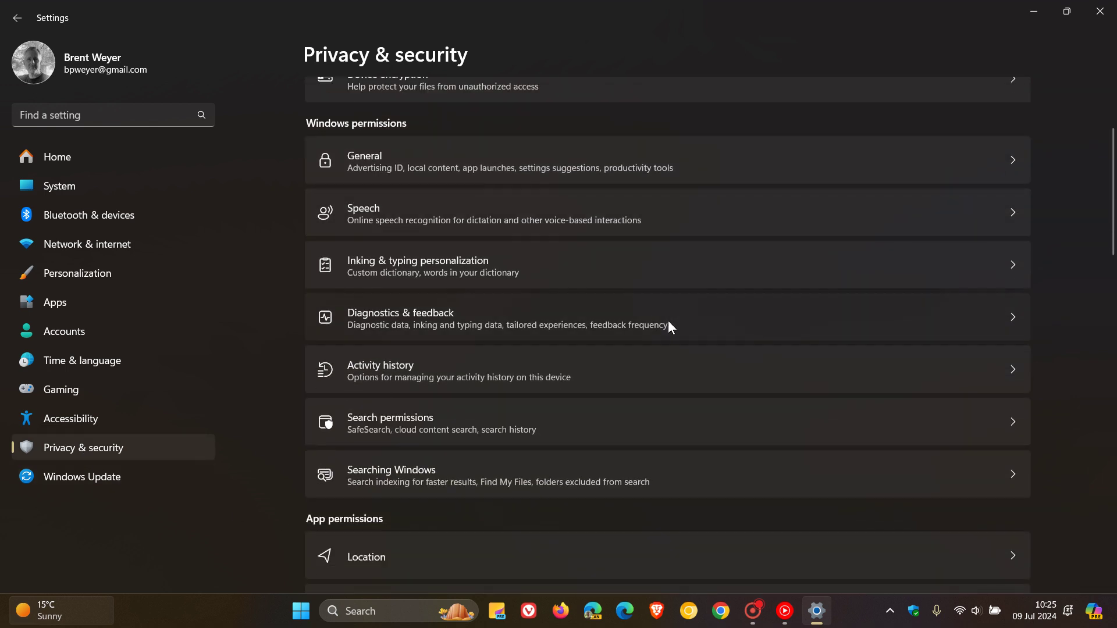
Step: Scroll through the Diagnostics & feedback options, then go back to Privacy & security
{"action": "left_click", "coordinate": [667, 320]}
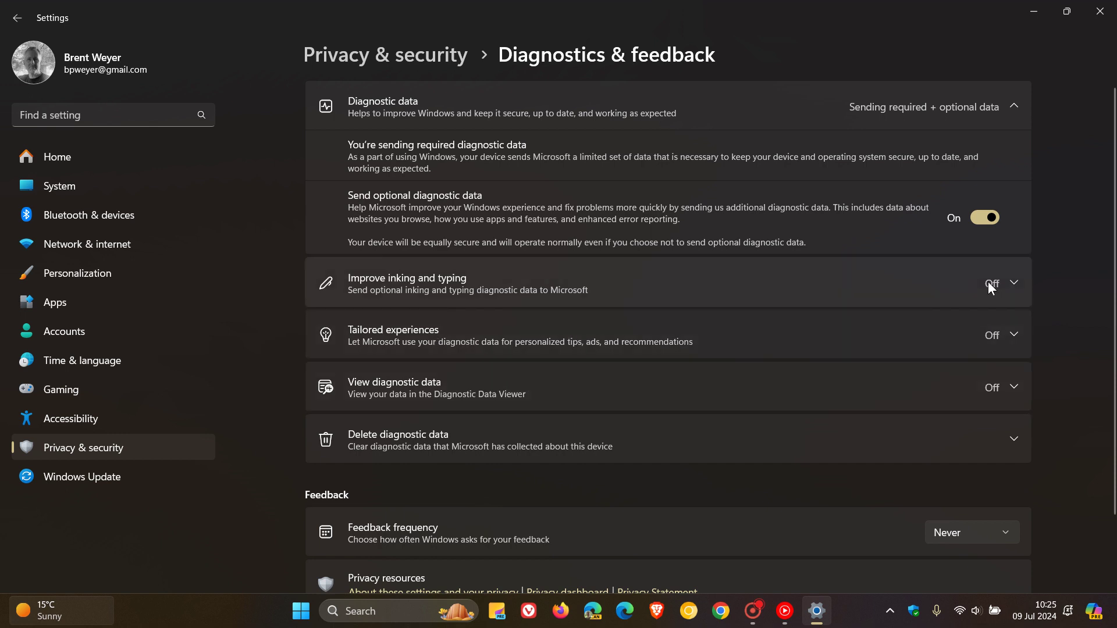
{"action": "scroll", "coordinate": [1074, 358], "scroll_direction": "down", "scroll_amount": 1}
{"action": "scroll", "coordinate": [1073, 347], "scroll_direction": "down", "scroll_amount": 2}
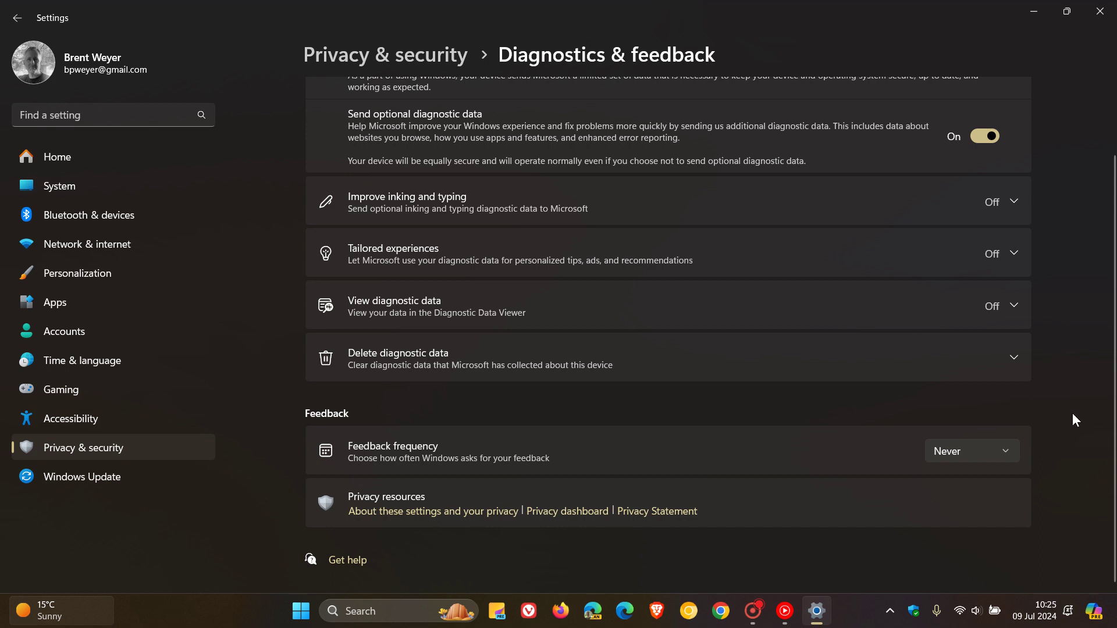
{"action": "left_click", "coordinate": [131, 446]}
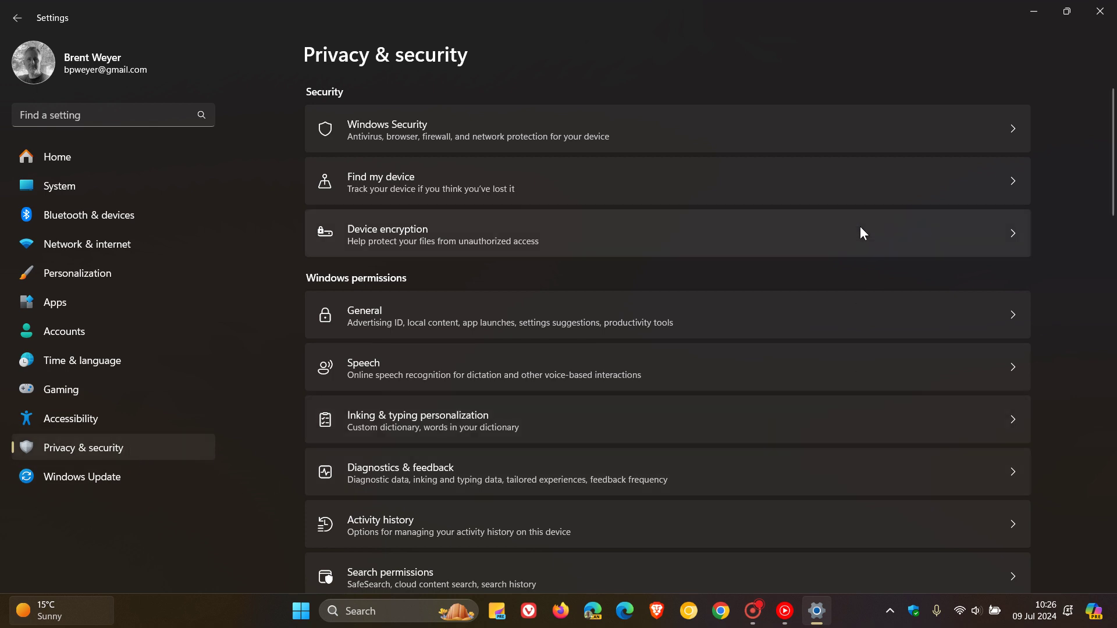
Step: Verify Find my device is on, then switch to the Accounts page
{"action": "left_click", "coordinate": [757, 200]}
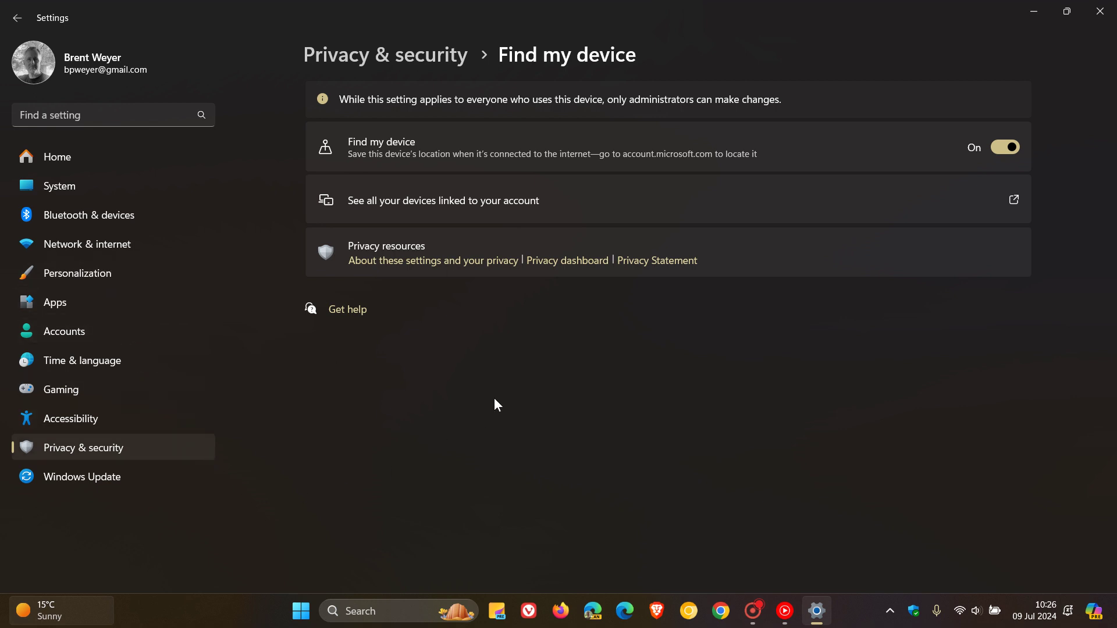
{"action": "left_click", "coordinate": [121, 330]}
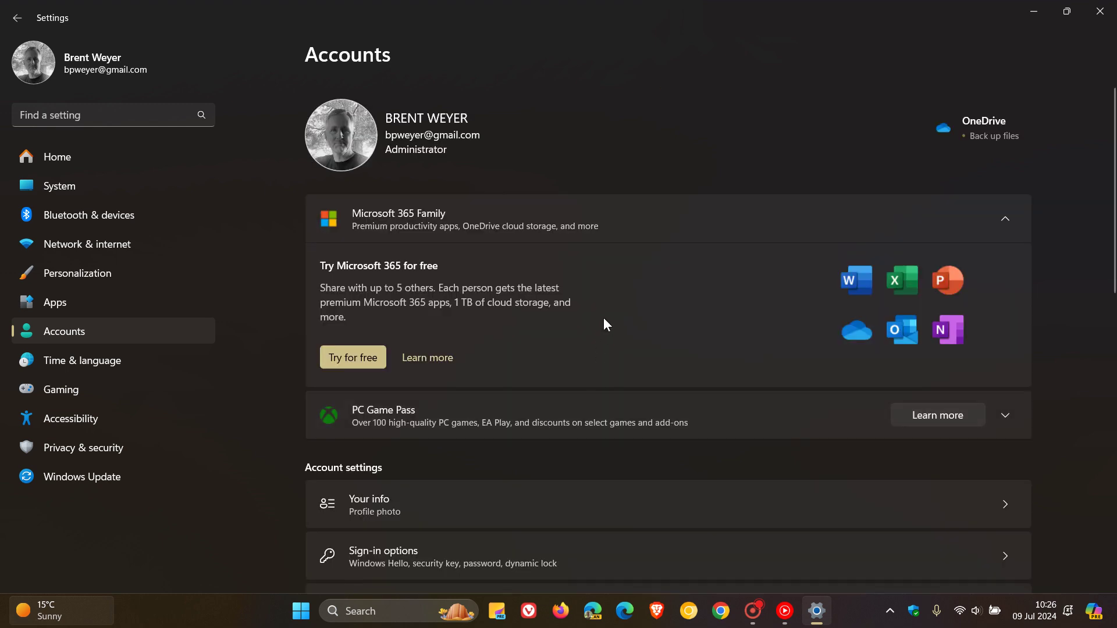
Step: Review the Accounts Sign-in options page, then minimize Settings to the desktop
{"action": "scroll", "coordinate": [603, 322], "scroll_direction": "down", "scroll_amount": 3}
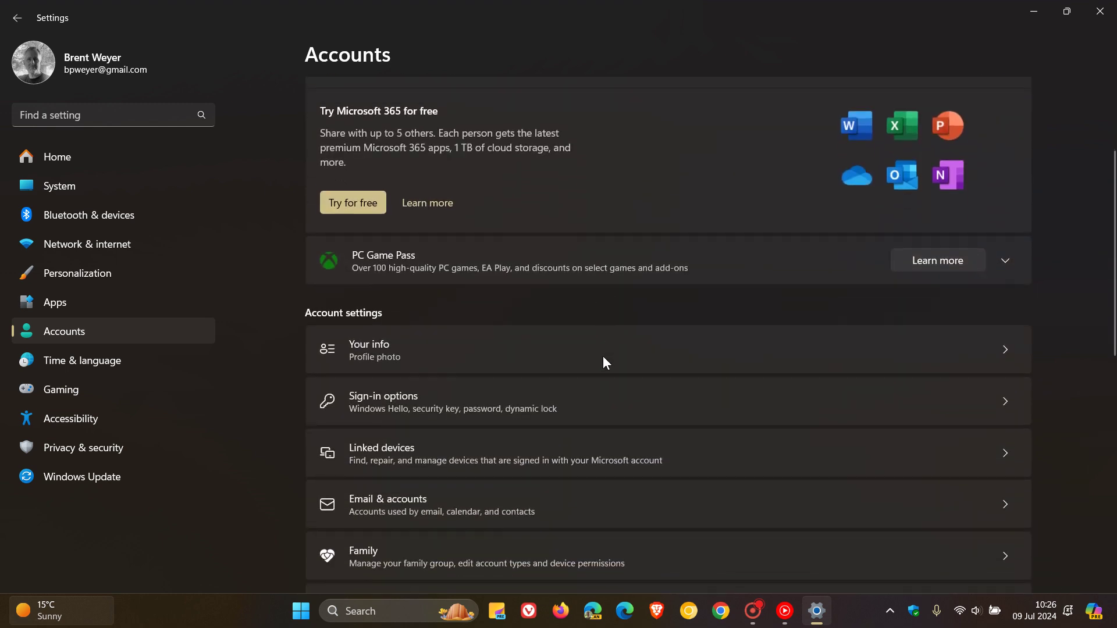
{"action": "left_click", "coordinate": [598, 401]}
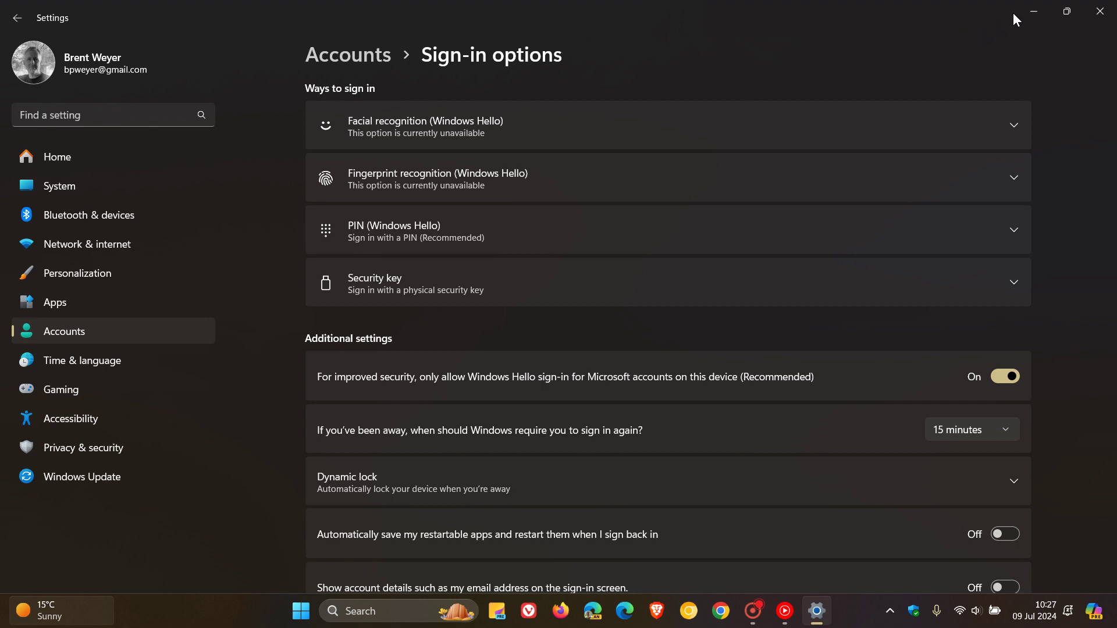
{"action": "left_click", "coordinate": [1033, 13]}
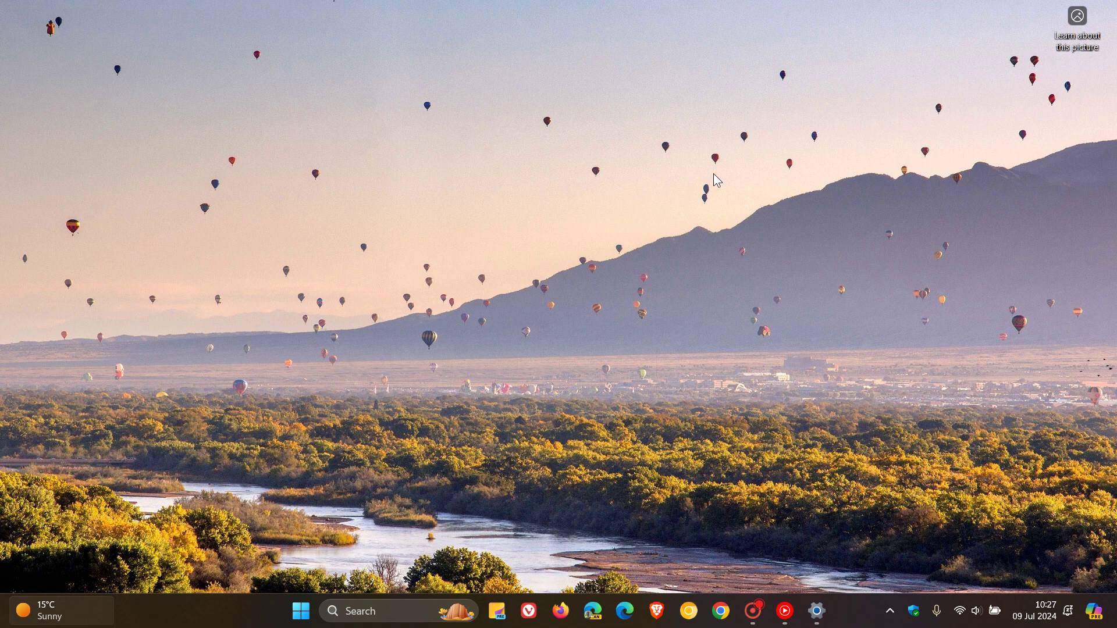